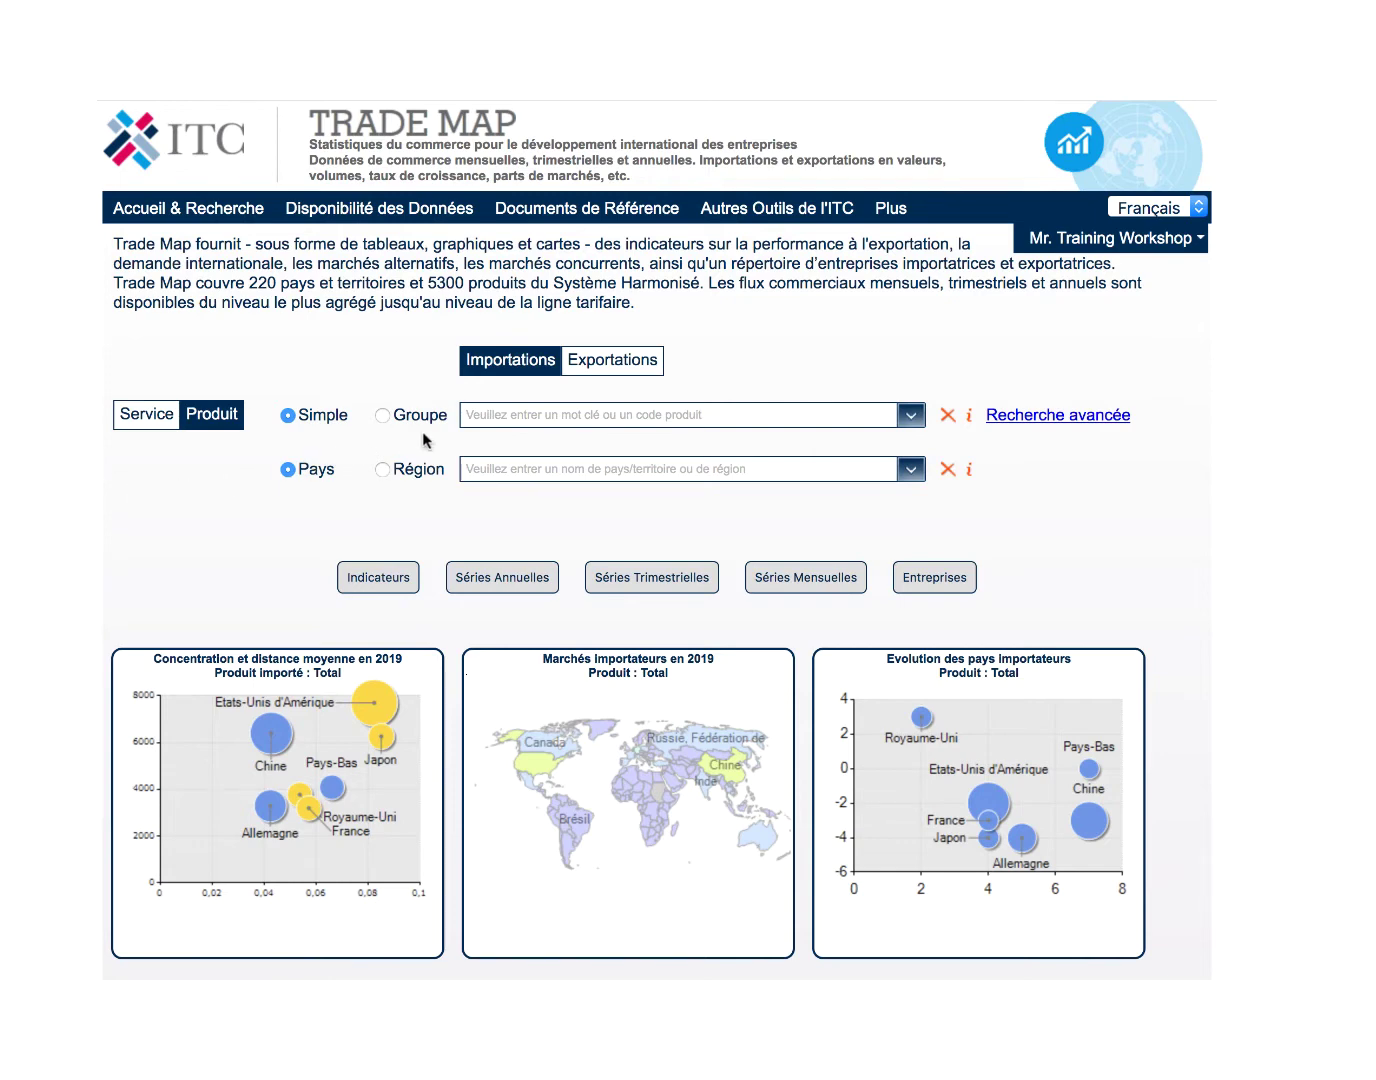
Switch the trade flow to exports and back to imports, and look up the product by HS code 090111.
click(577, 370)
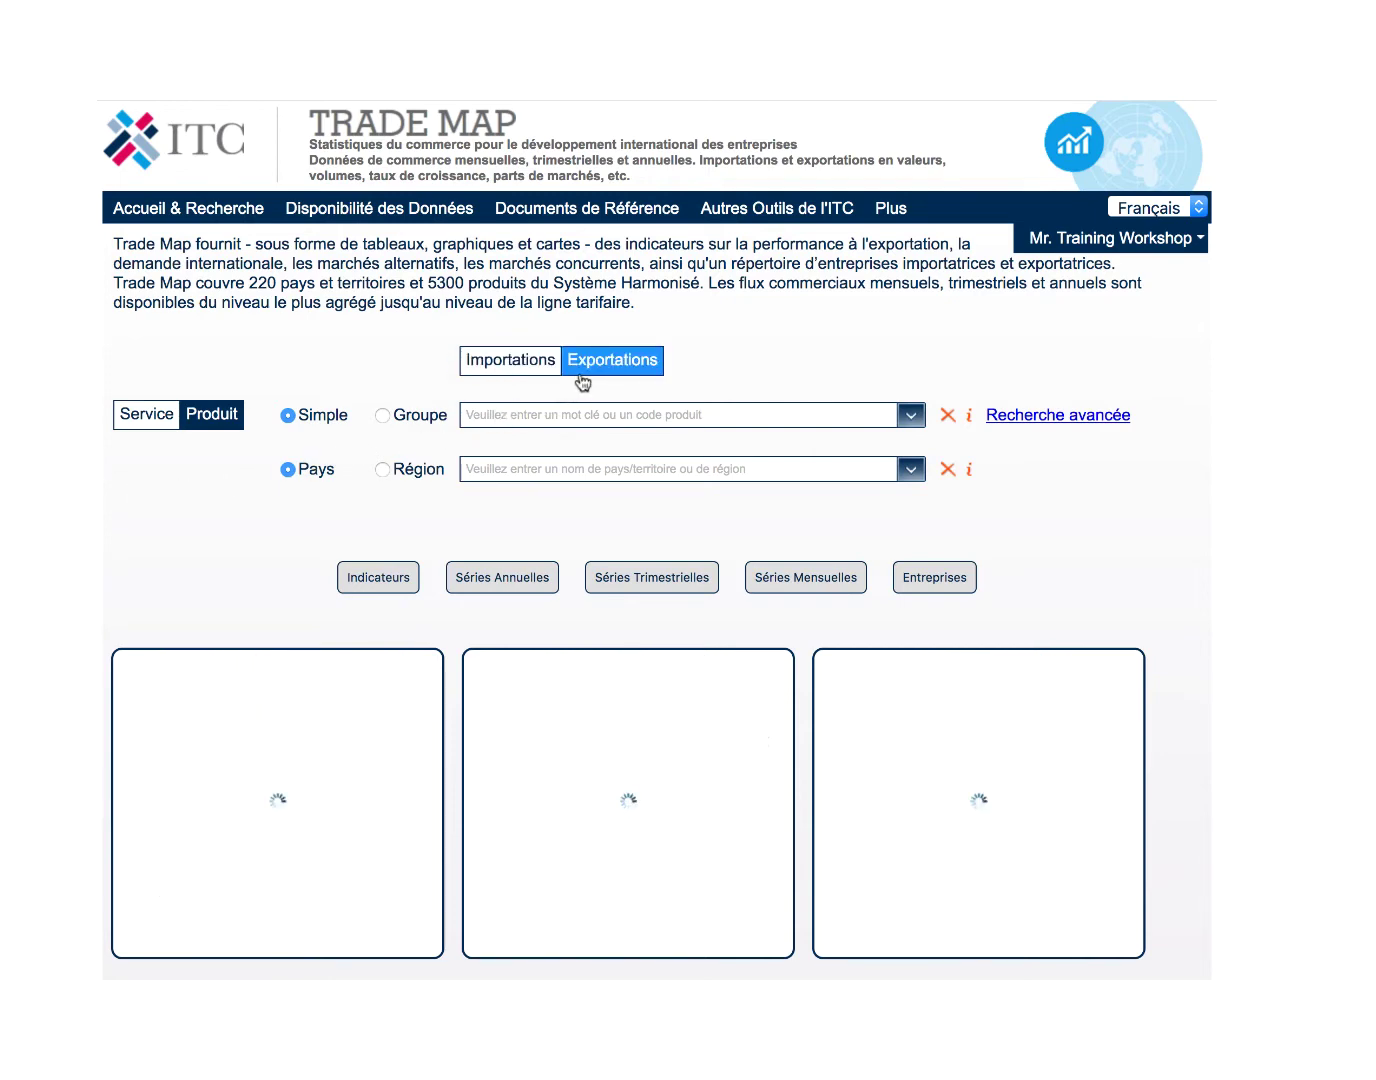
click(522, 378)
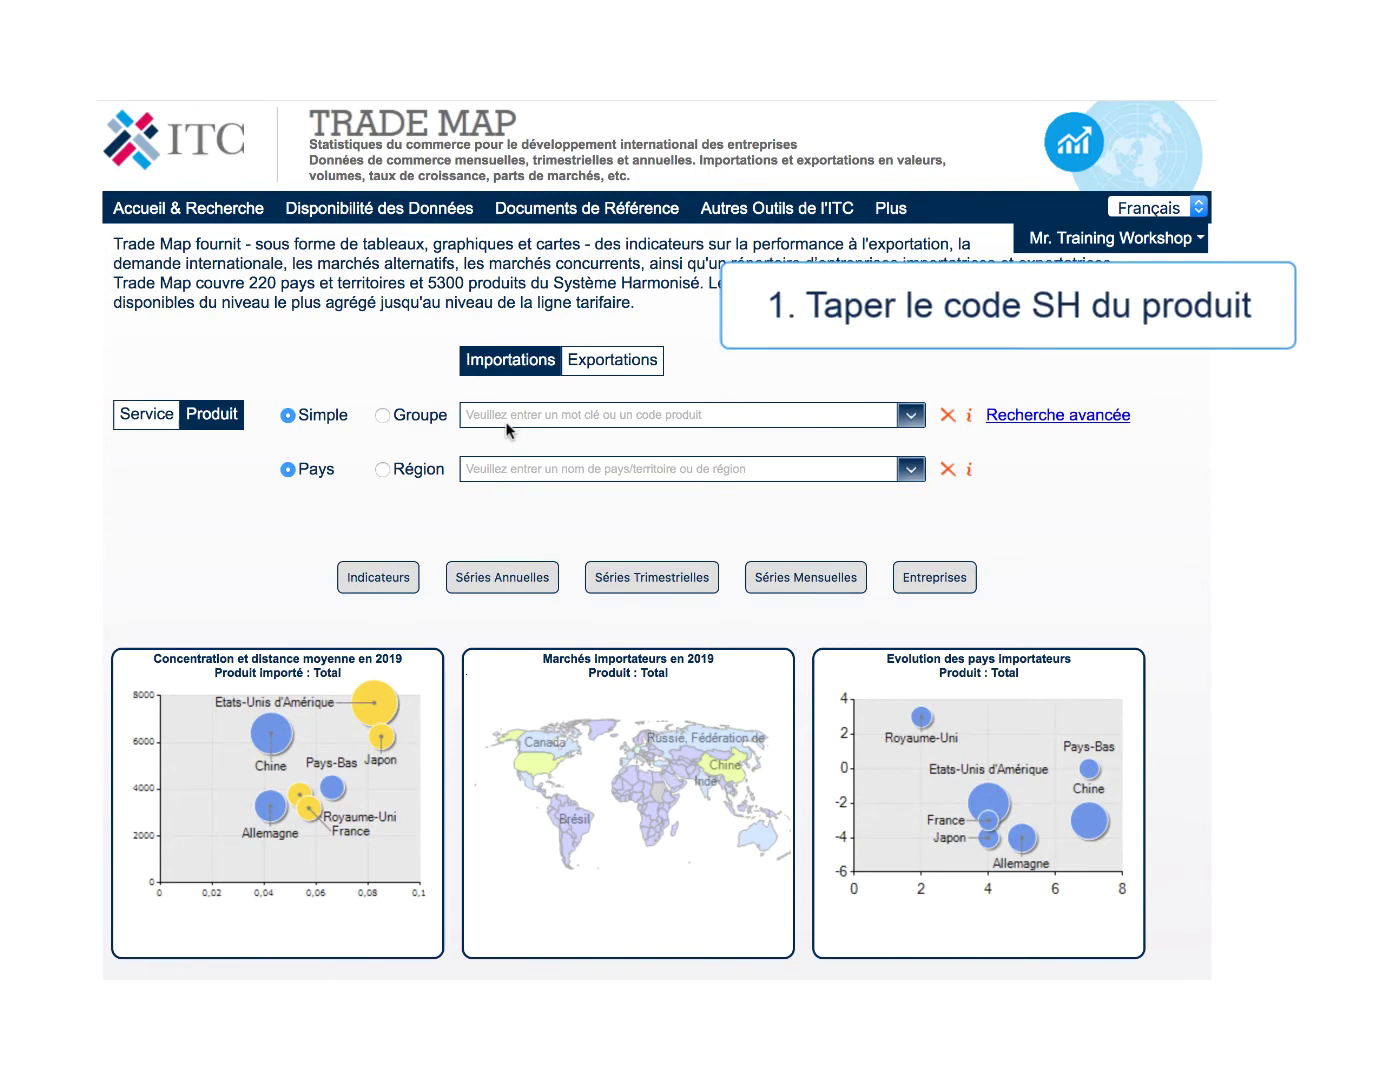
click(507, 424)
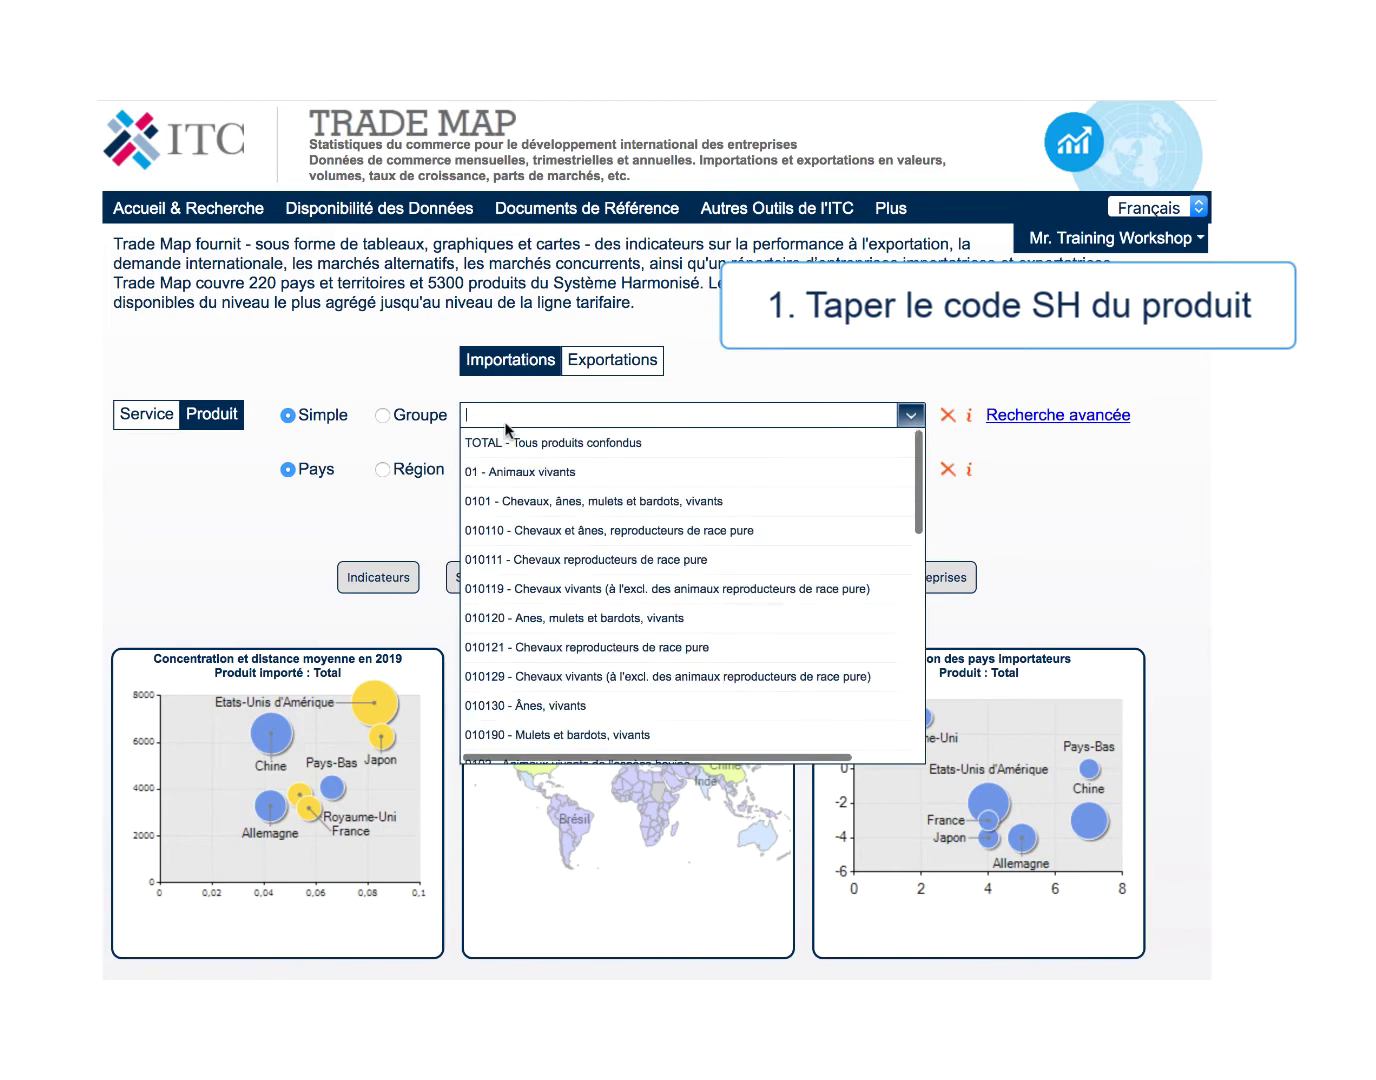
text(09)
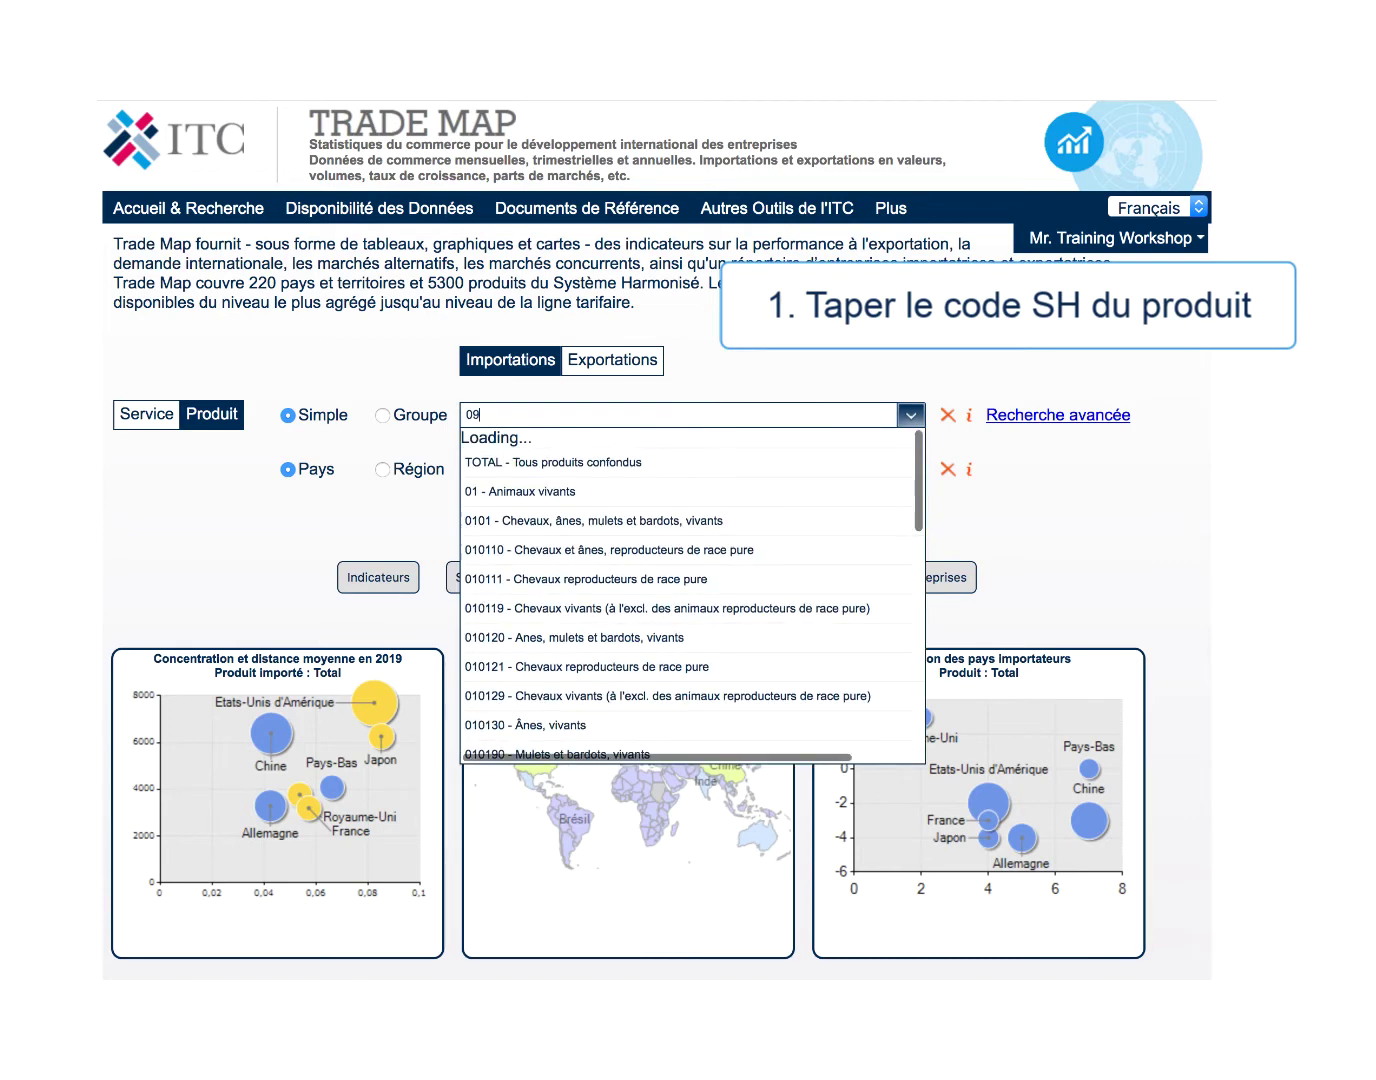
text(0111)
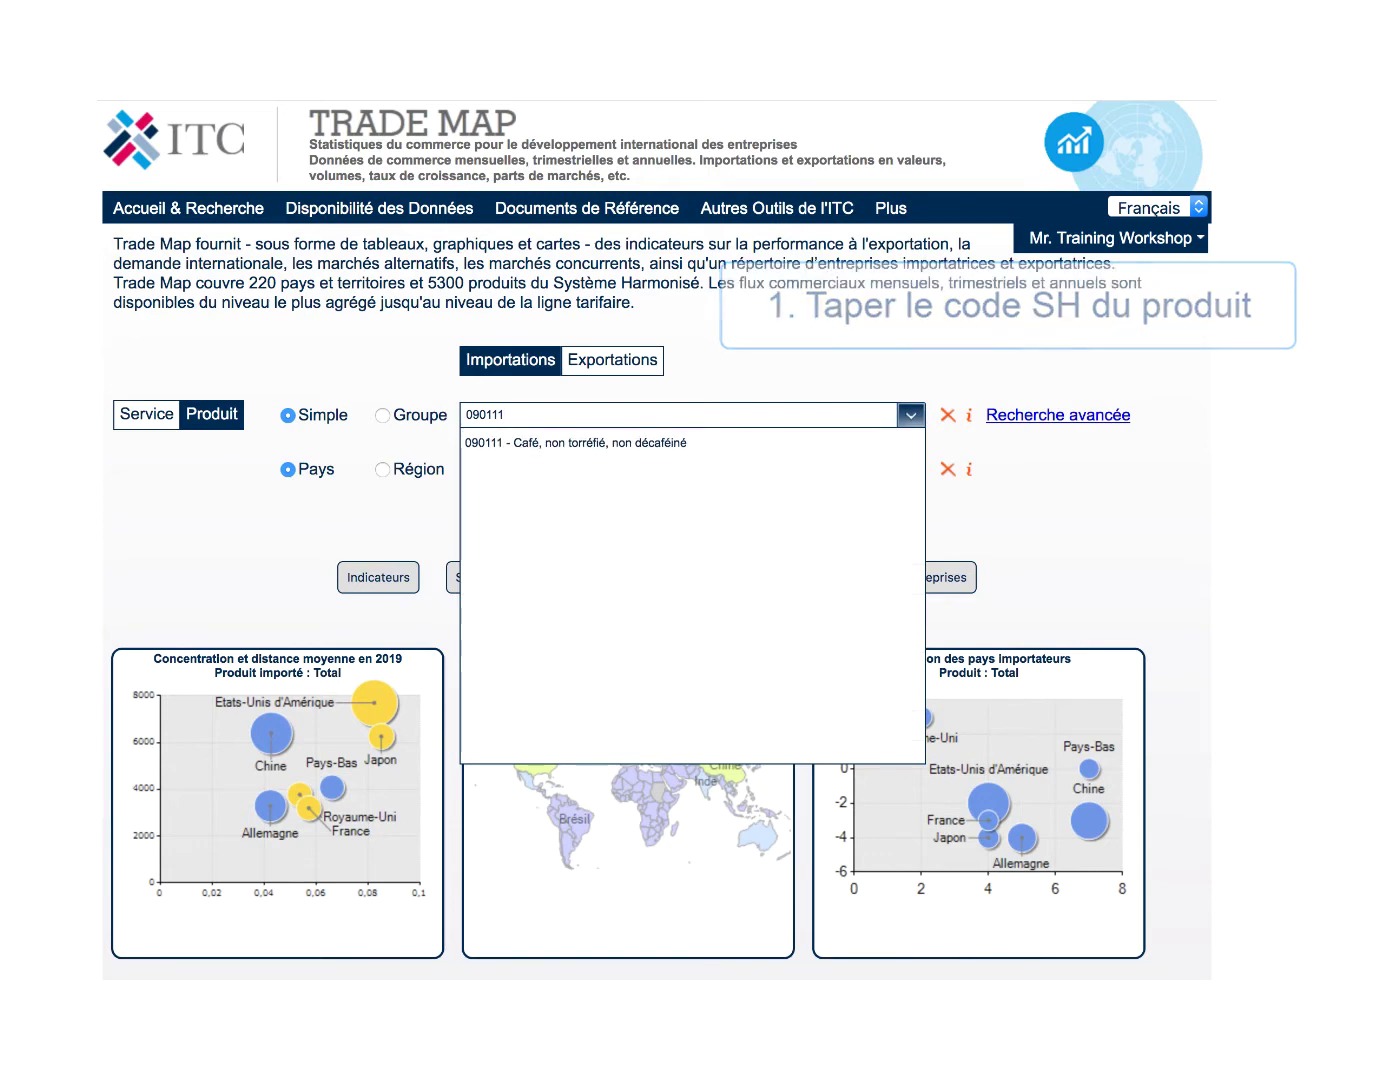
Replace the product code query with the keyword "café" to search products by name.
key(BackSpace)
key(BackSpace)
key(BackSpace)
key(BackSpace)
key(BackSpace)
key(BackSpace)
text(c)
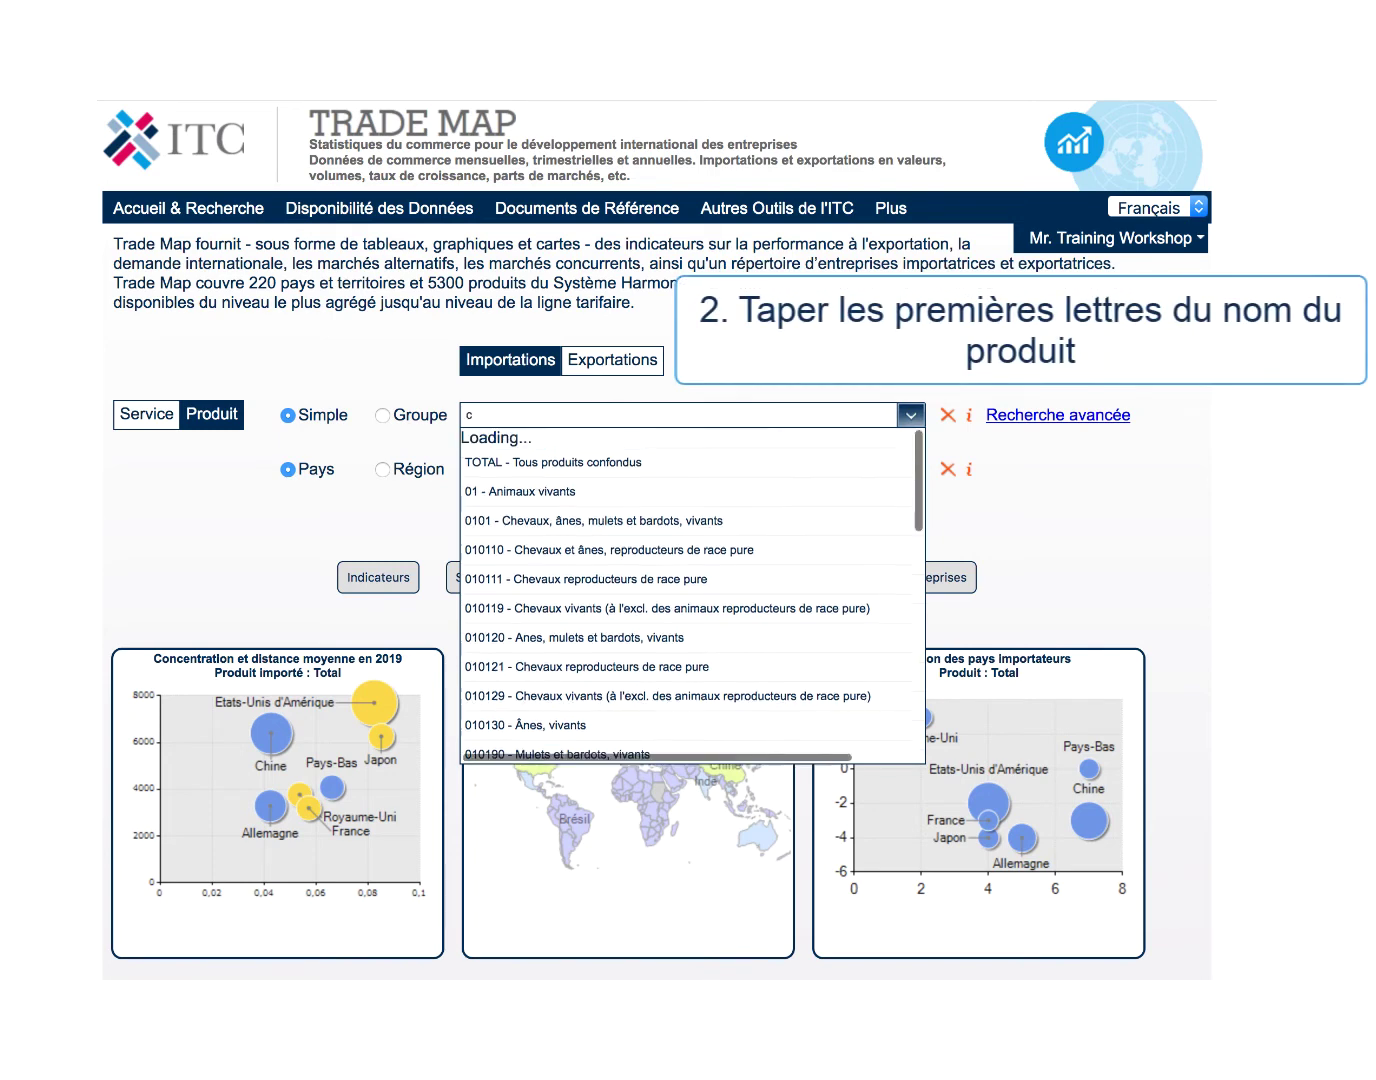
text(afé)
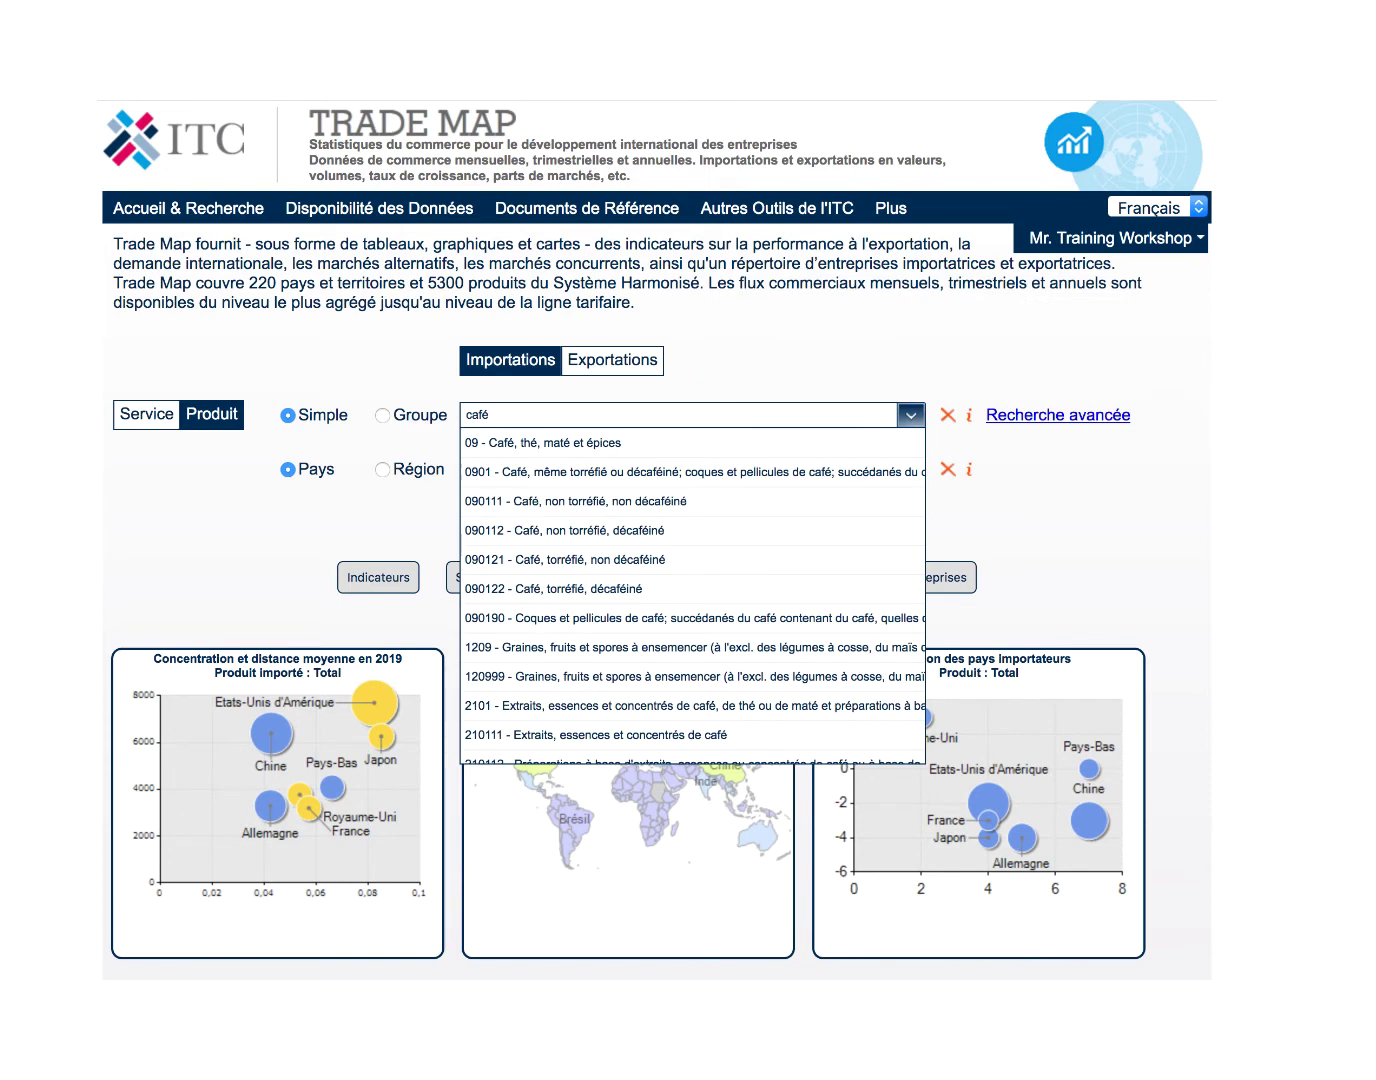
Clear the product query and browse the unfiltered product list from beginning to end.
key(BackSpace)
key(BackSpace)
key(BackSpace)
key(BackSpace)
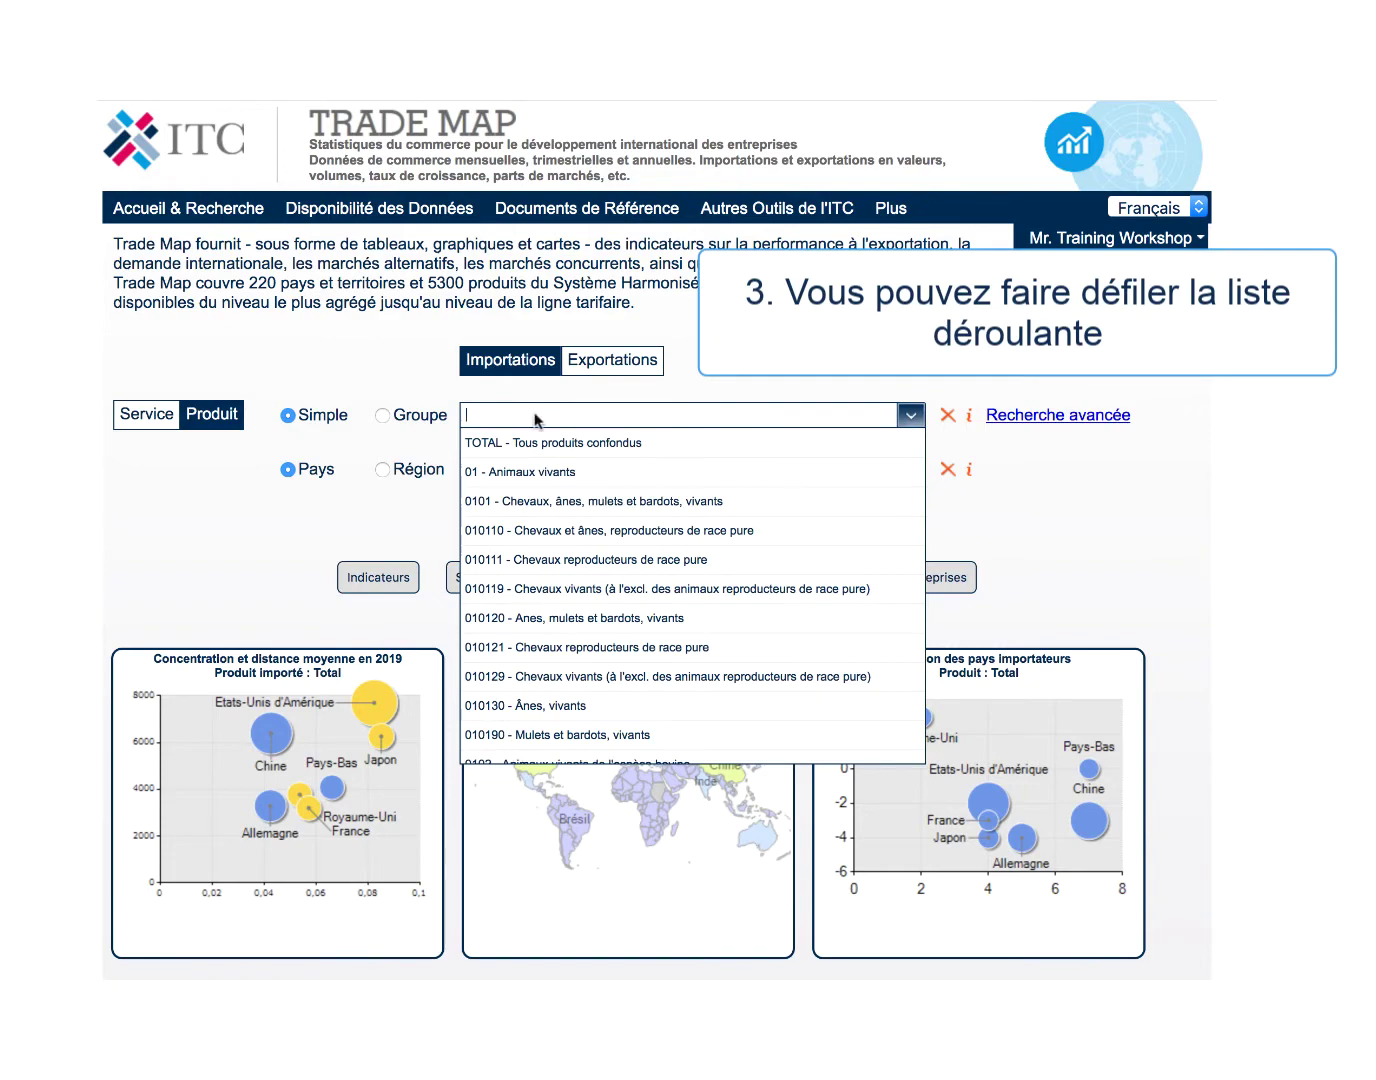
scroll(865, 535, down, 6)
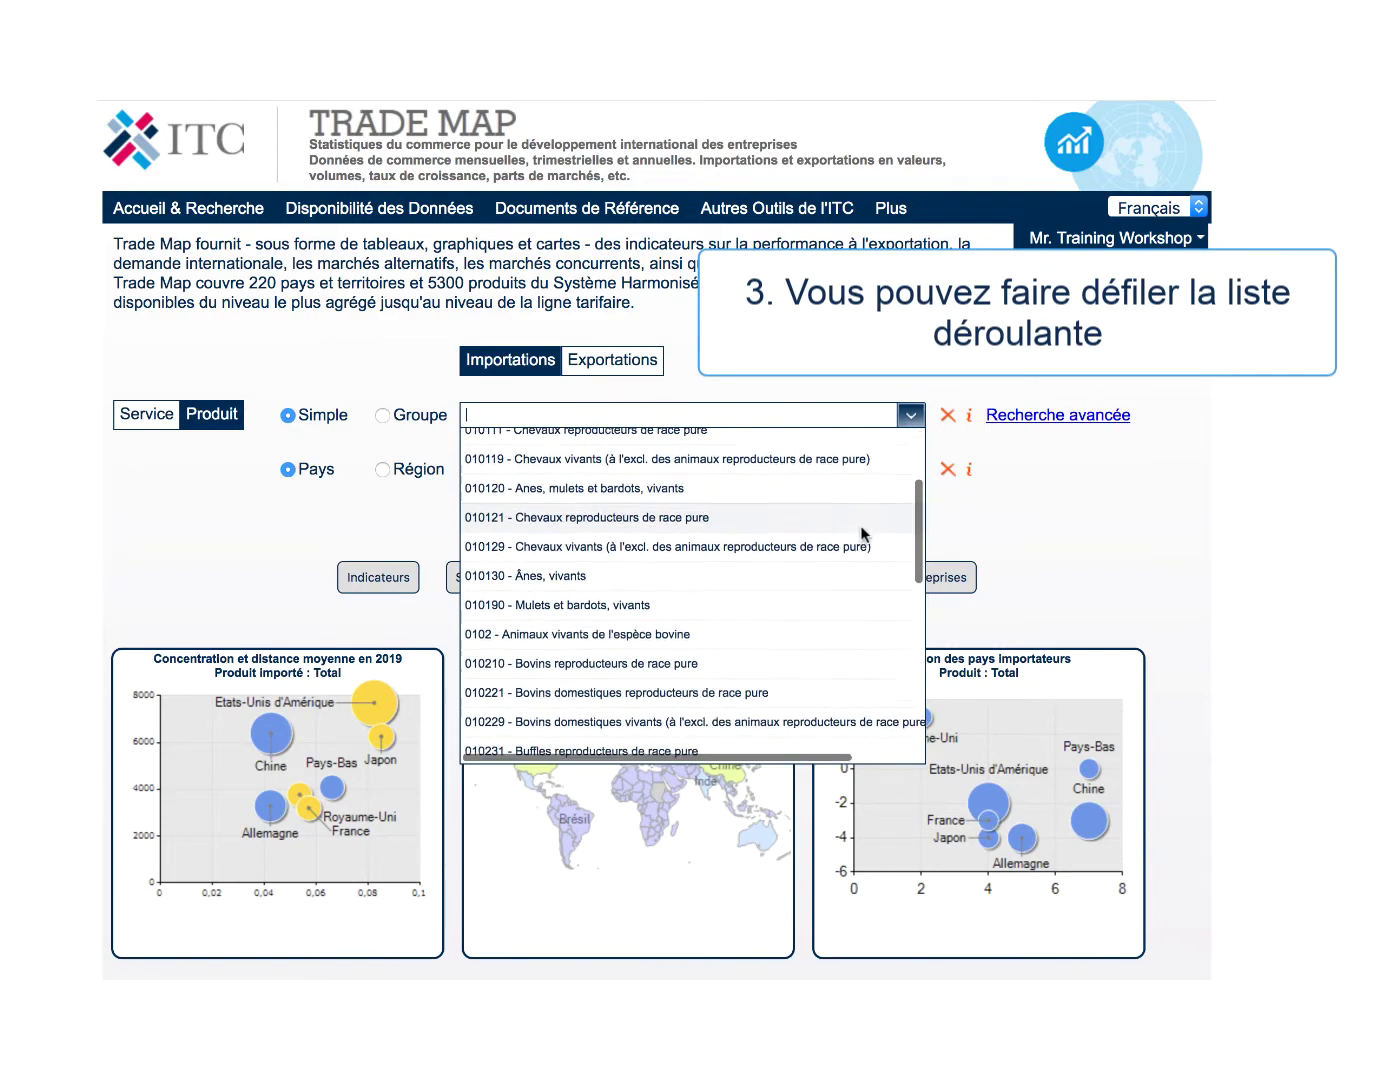
scroll(866, 534, down, 3)
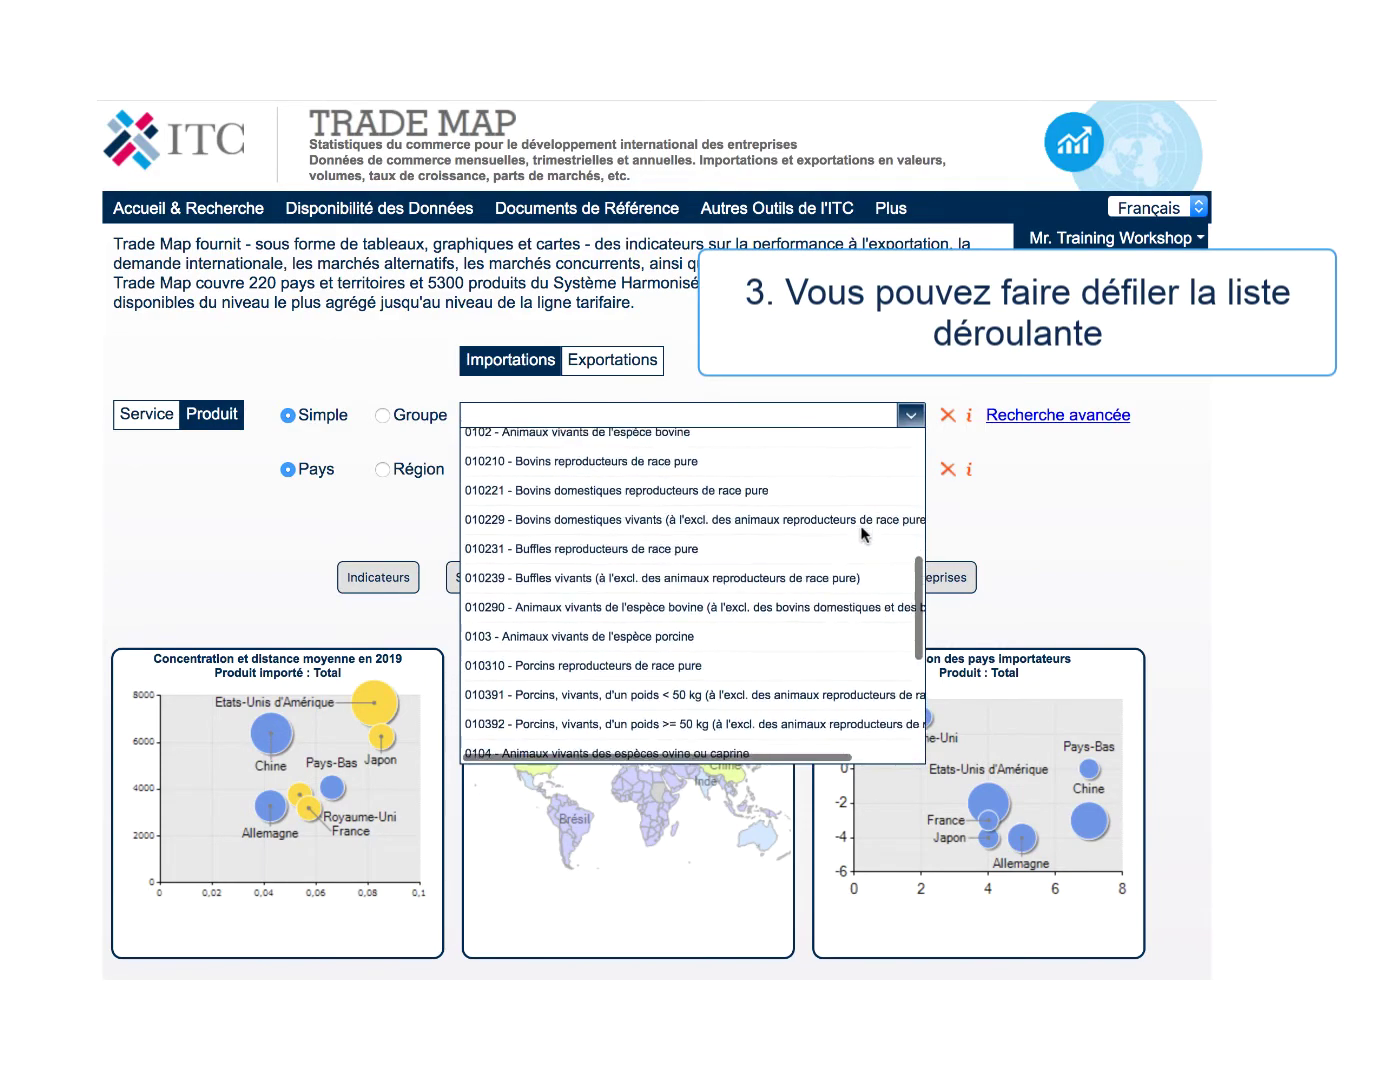
scroll(862, 534, down, 4)
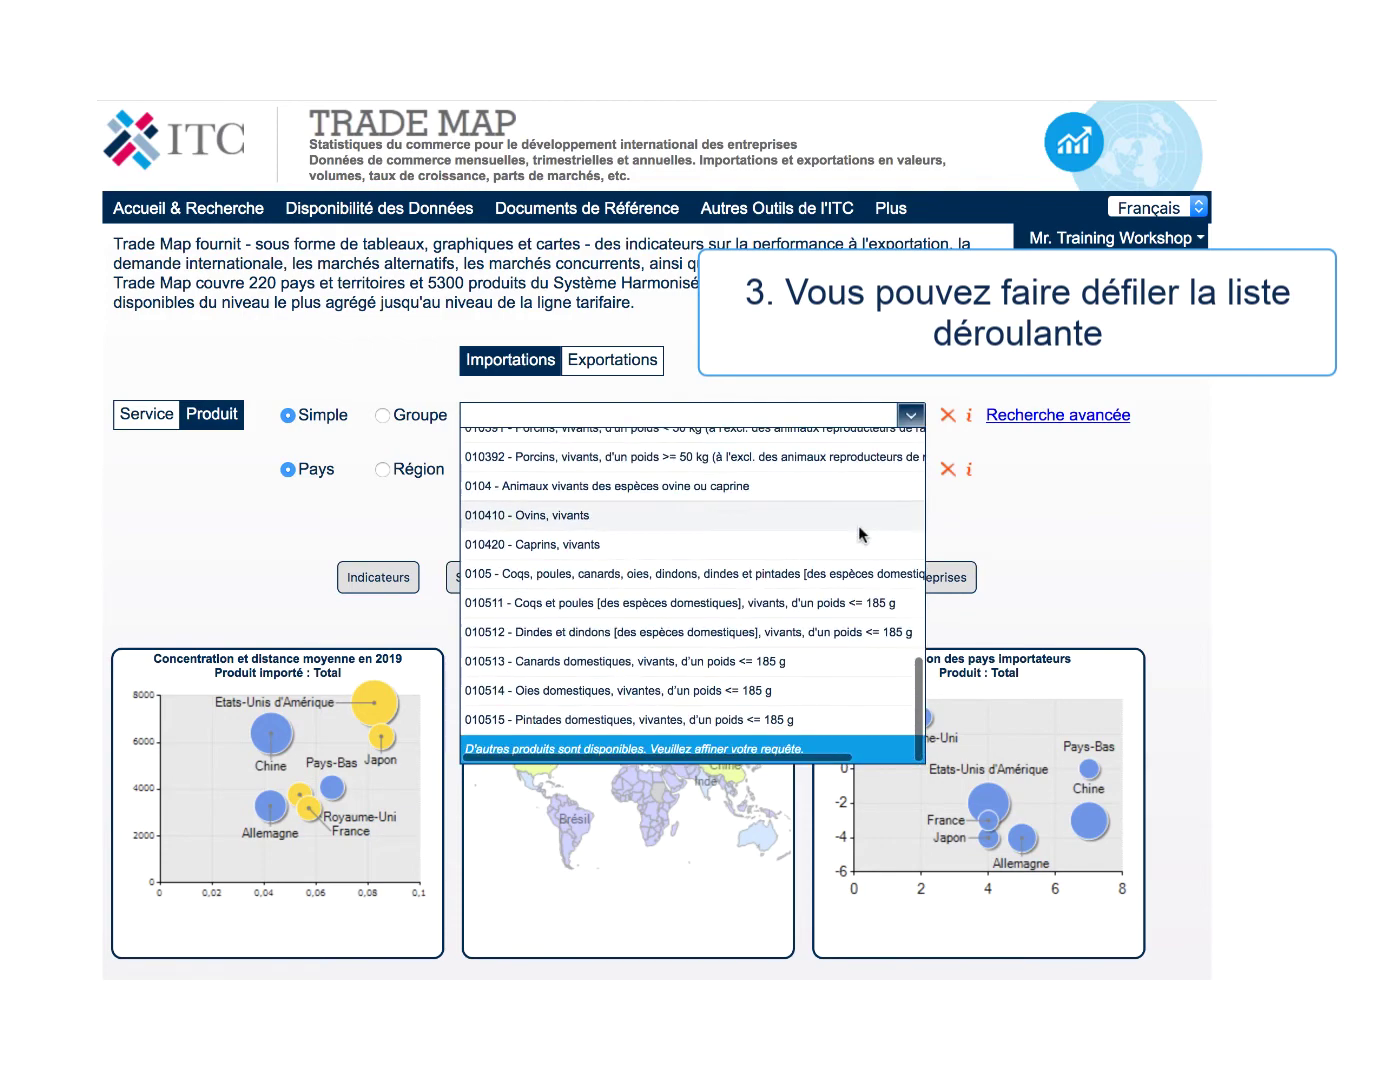
scroll(862, 535, up, 12)
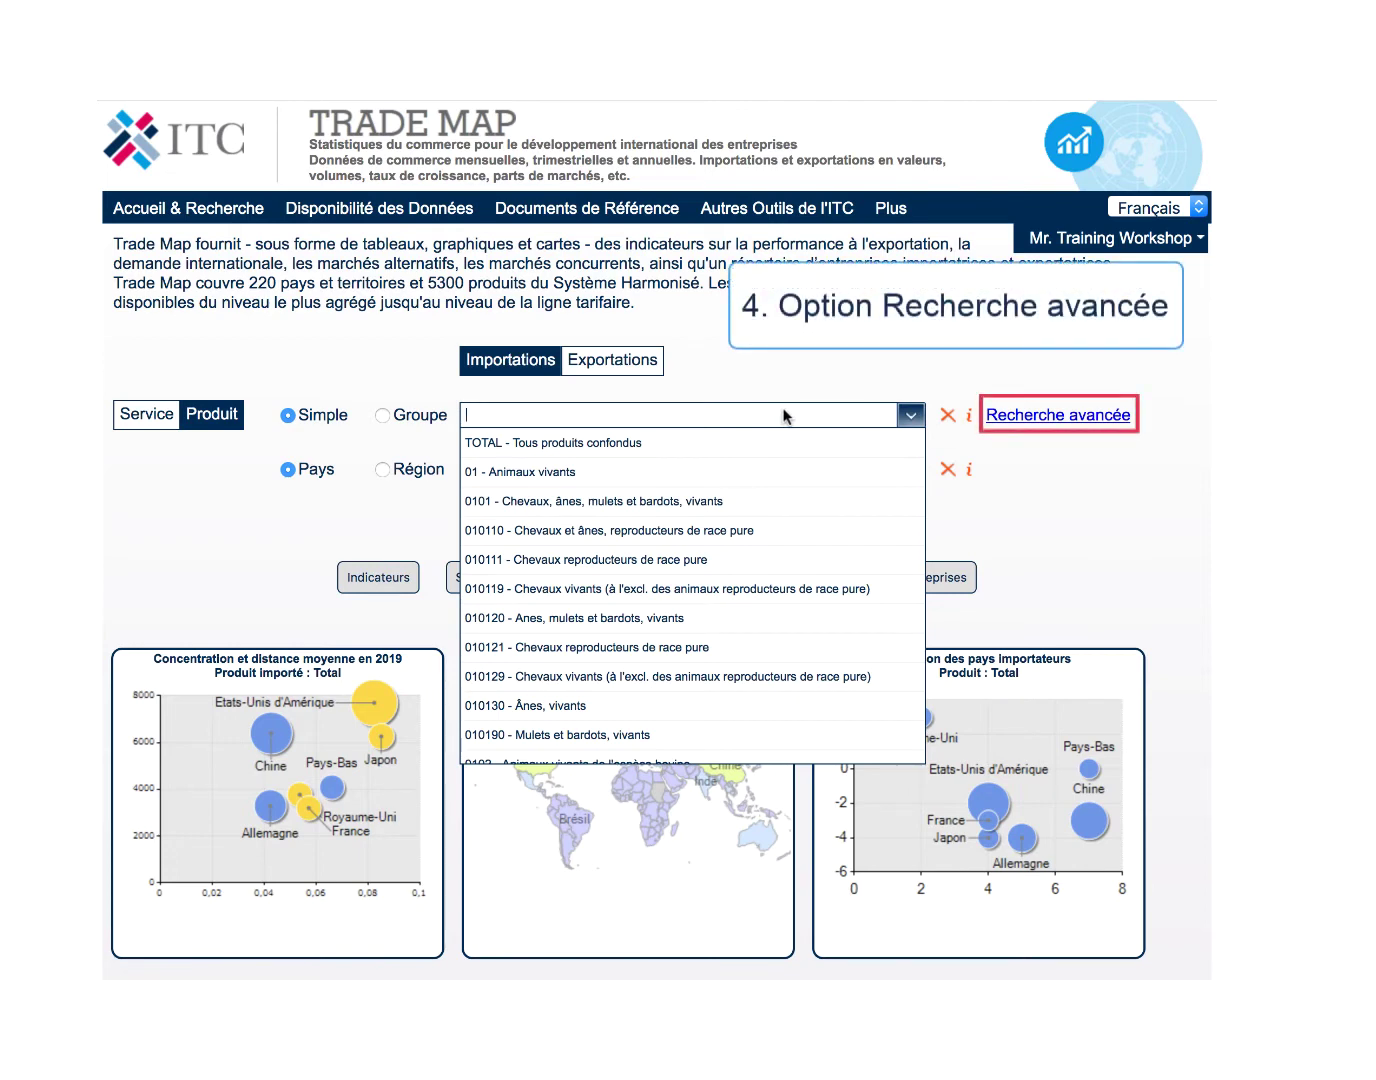
Open the advanced product search and search the keywords "tomates cerises" at the 2, 4, 6-digit level.
click(1054, 420)
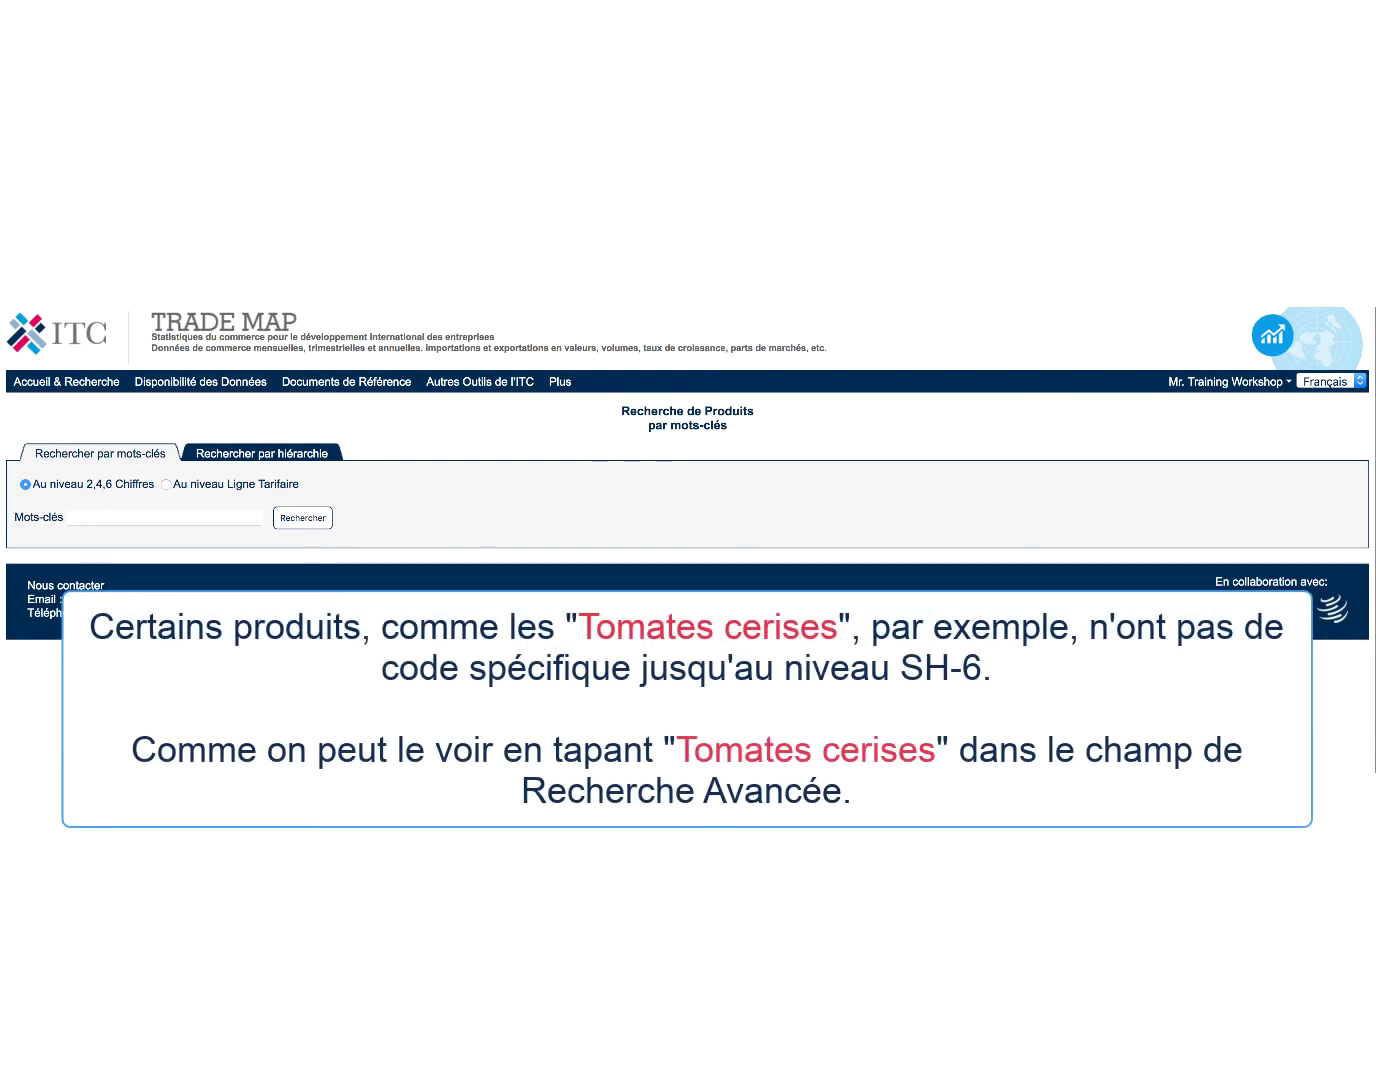
click(96, 518)
text(tomates)
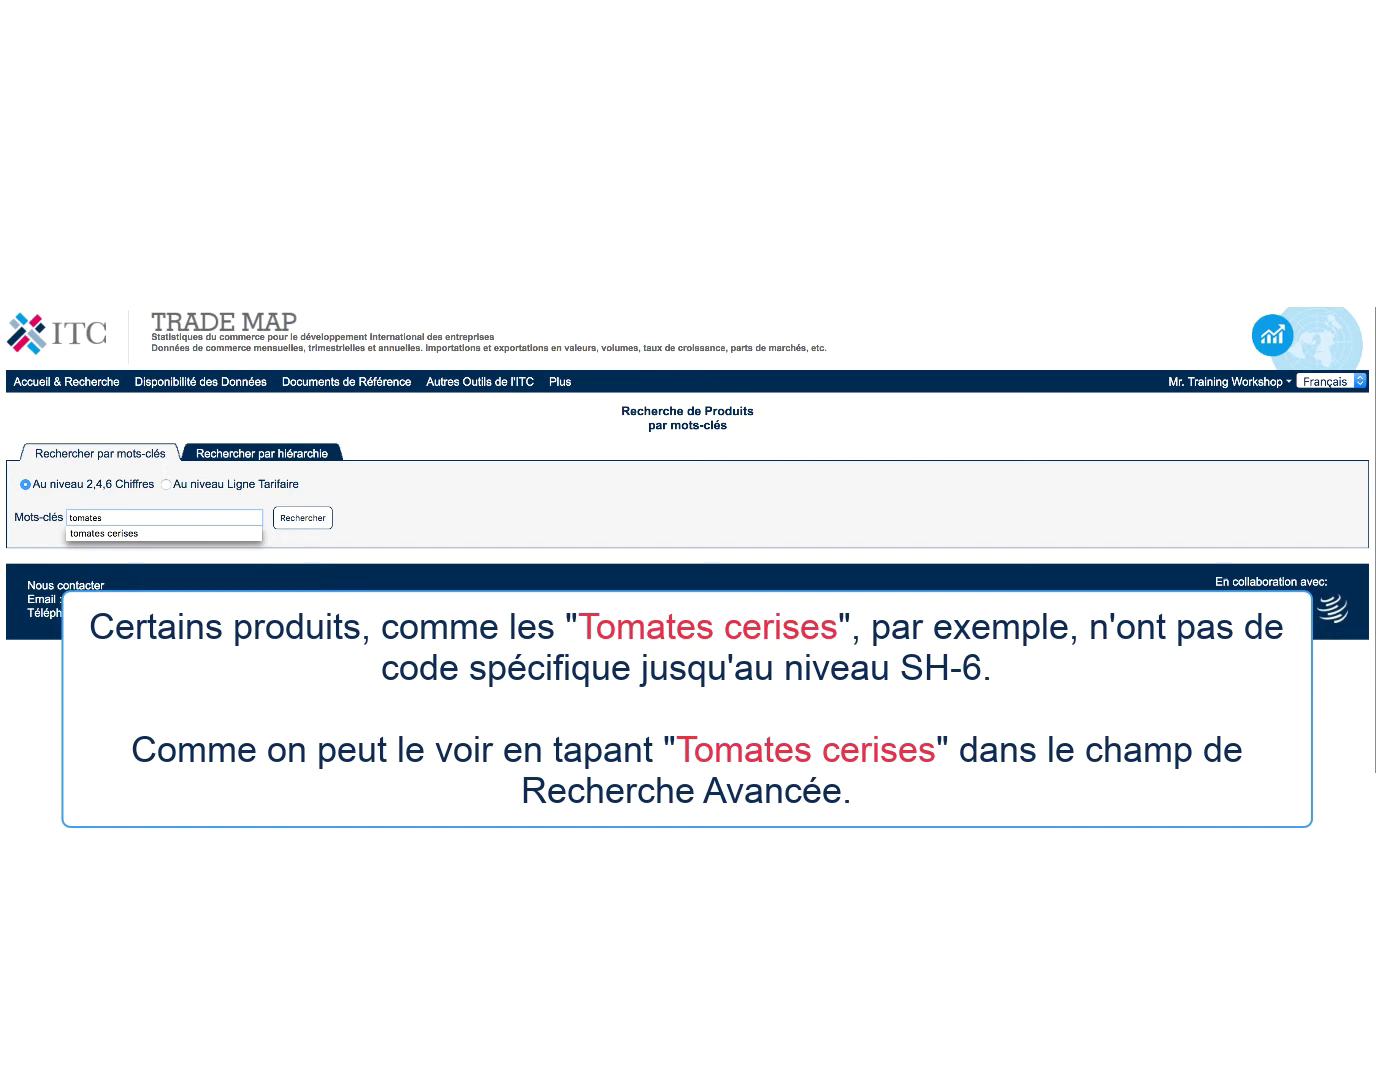
text( cerises)
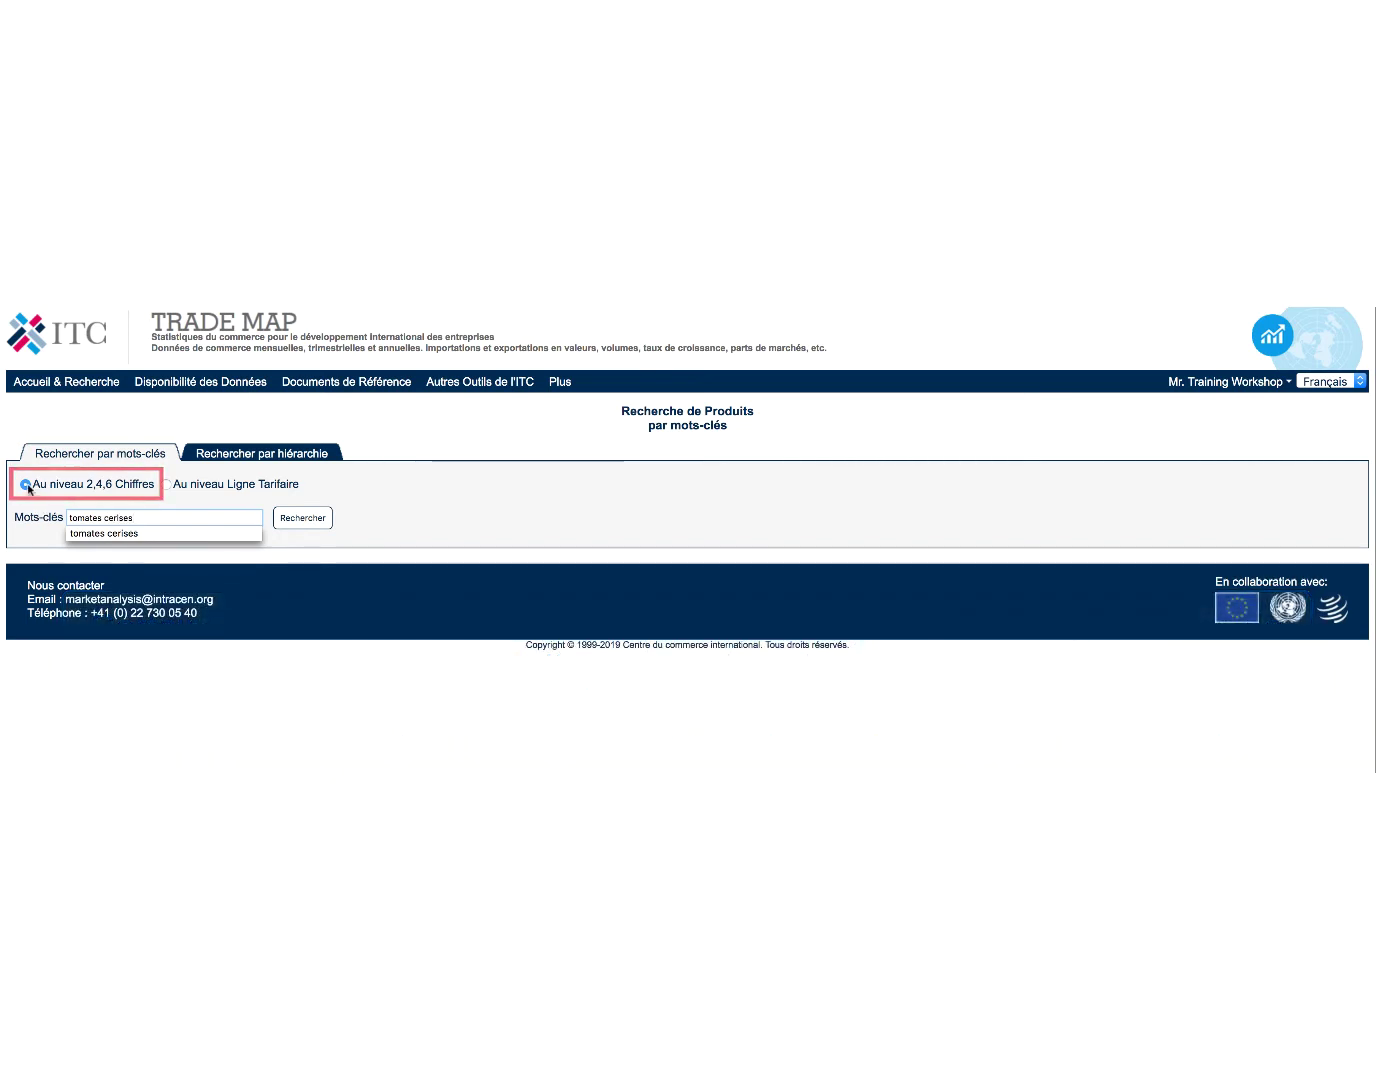
click(330, 522)
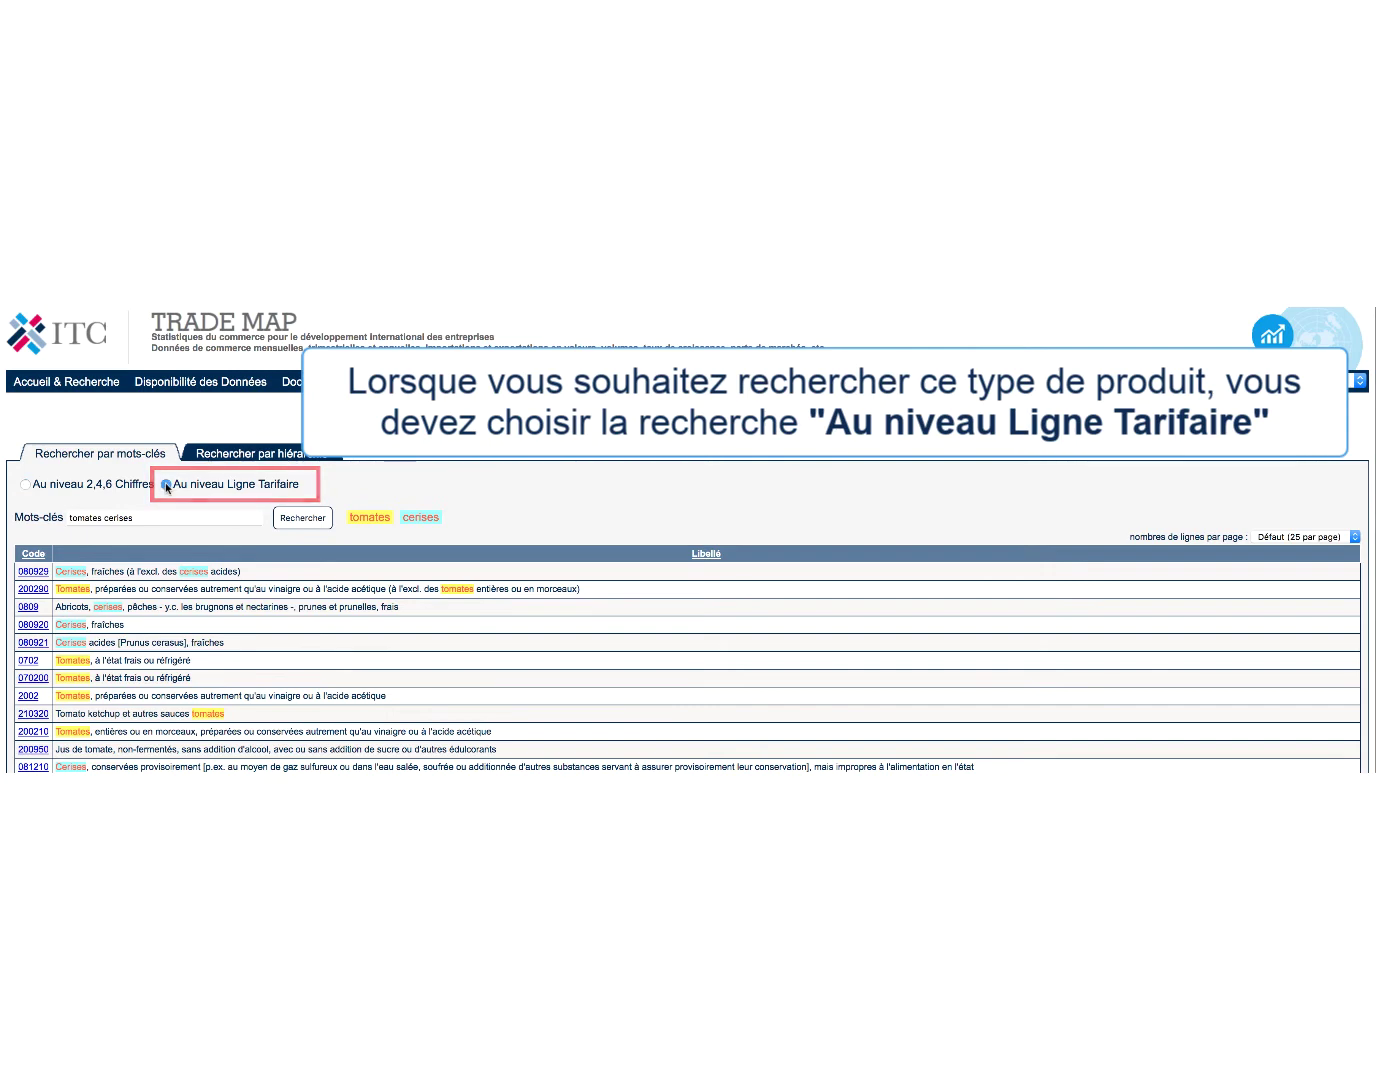
Switch the "tomates cerises" search to tariff line level and examine the national codes and descriptions by country.
click(167, 486)
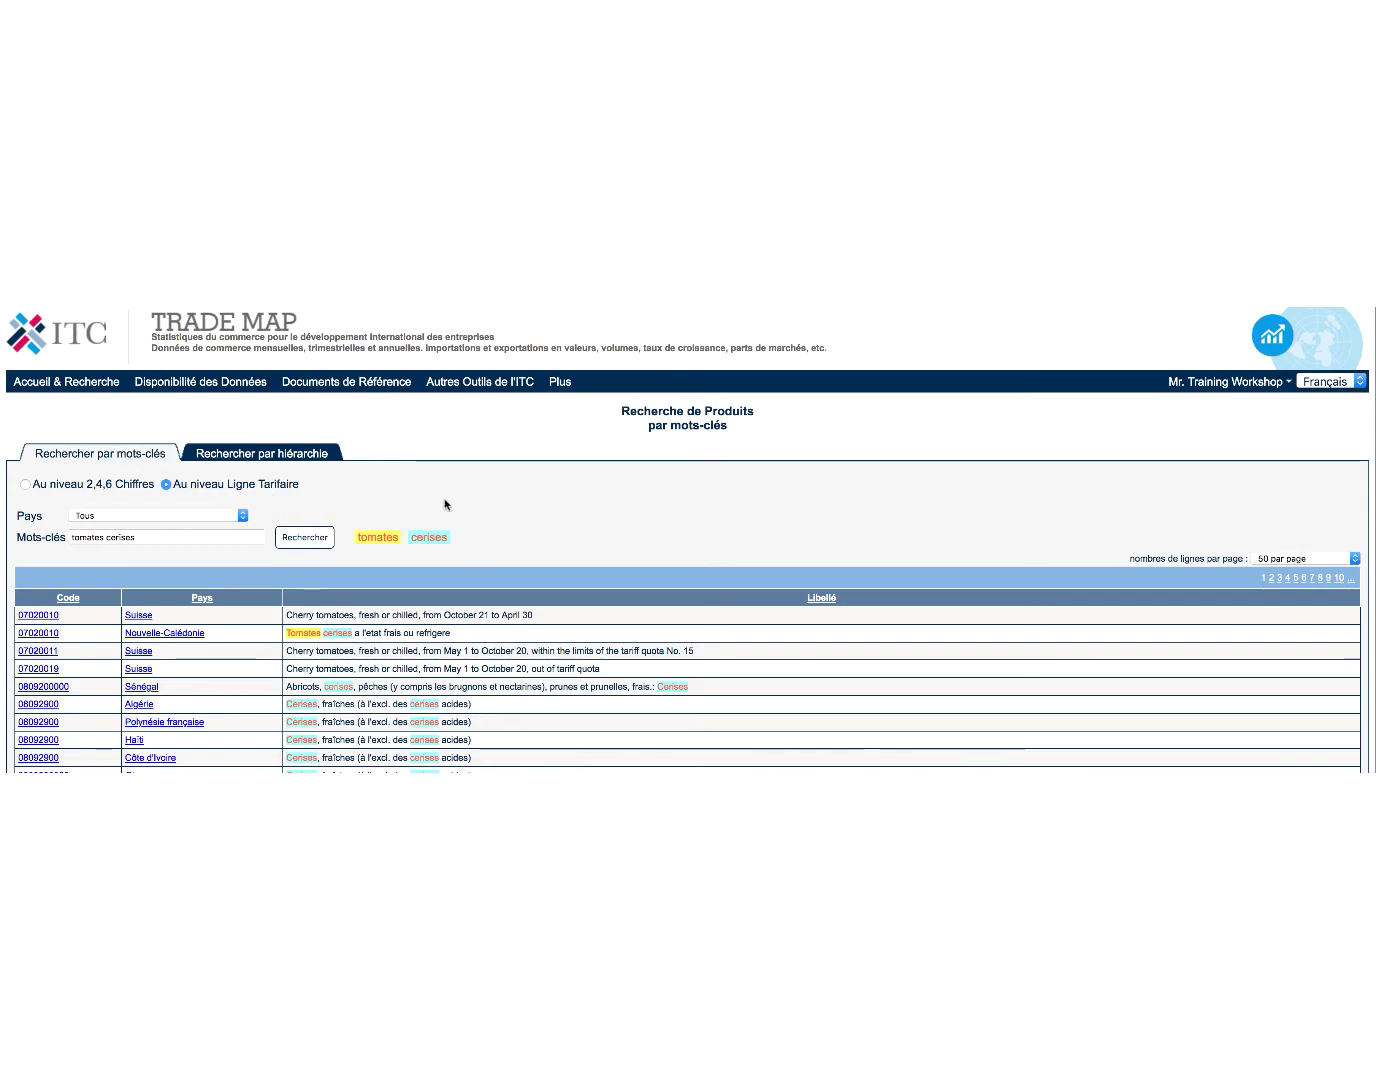
scroll(774, 696, down, 4)
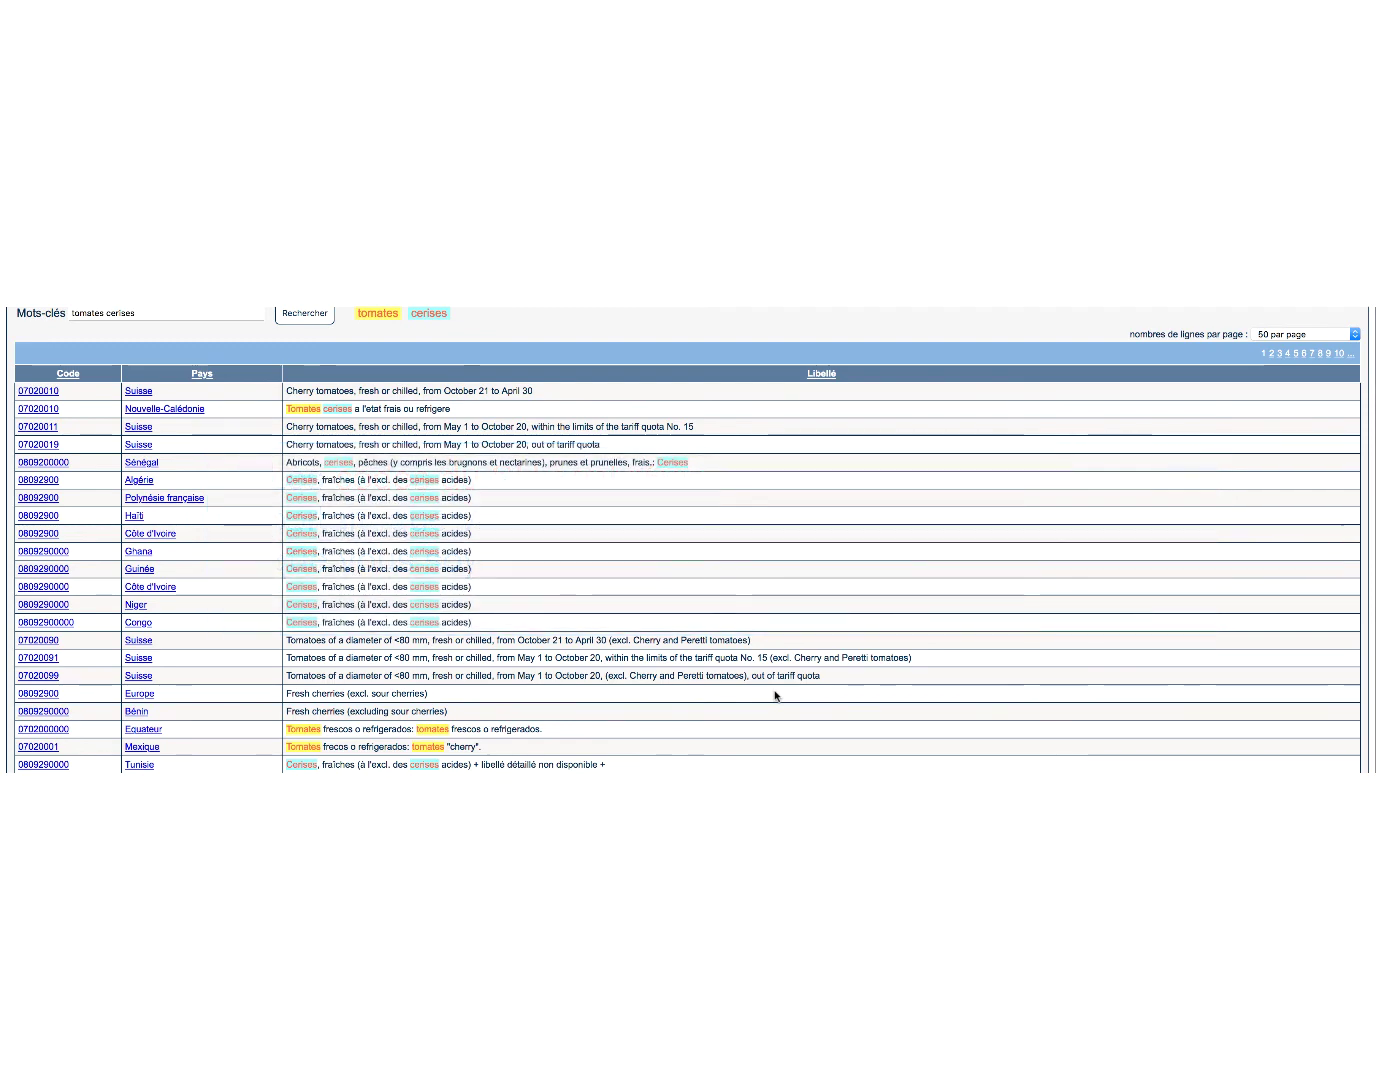
scroll(775, 696, up, 5)
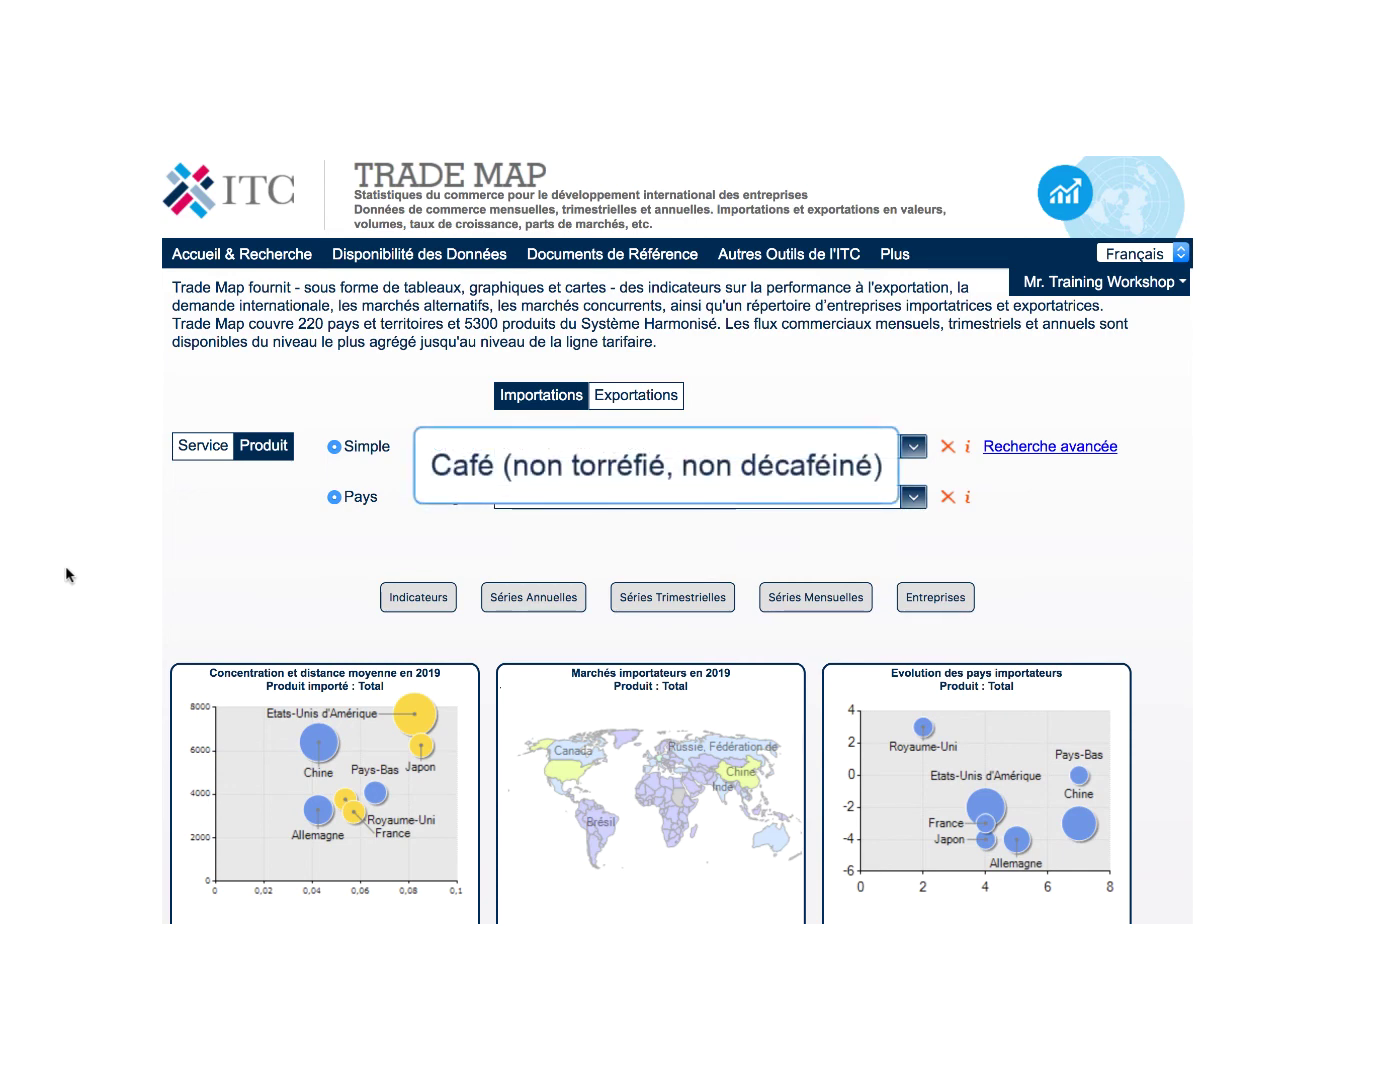
With imports as the trade flow, search for "café" and select product 090111 - Café, non torréfié, non décaféiné.
click(539, 400)
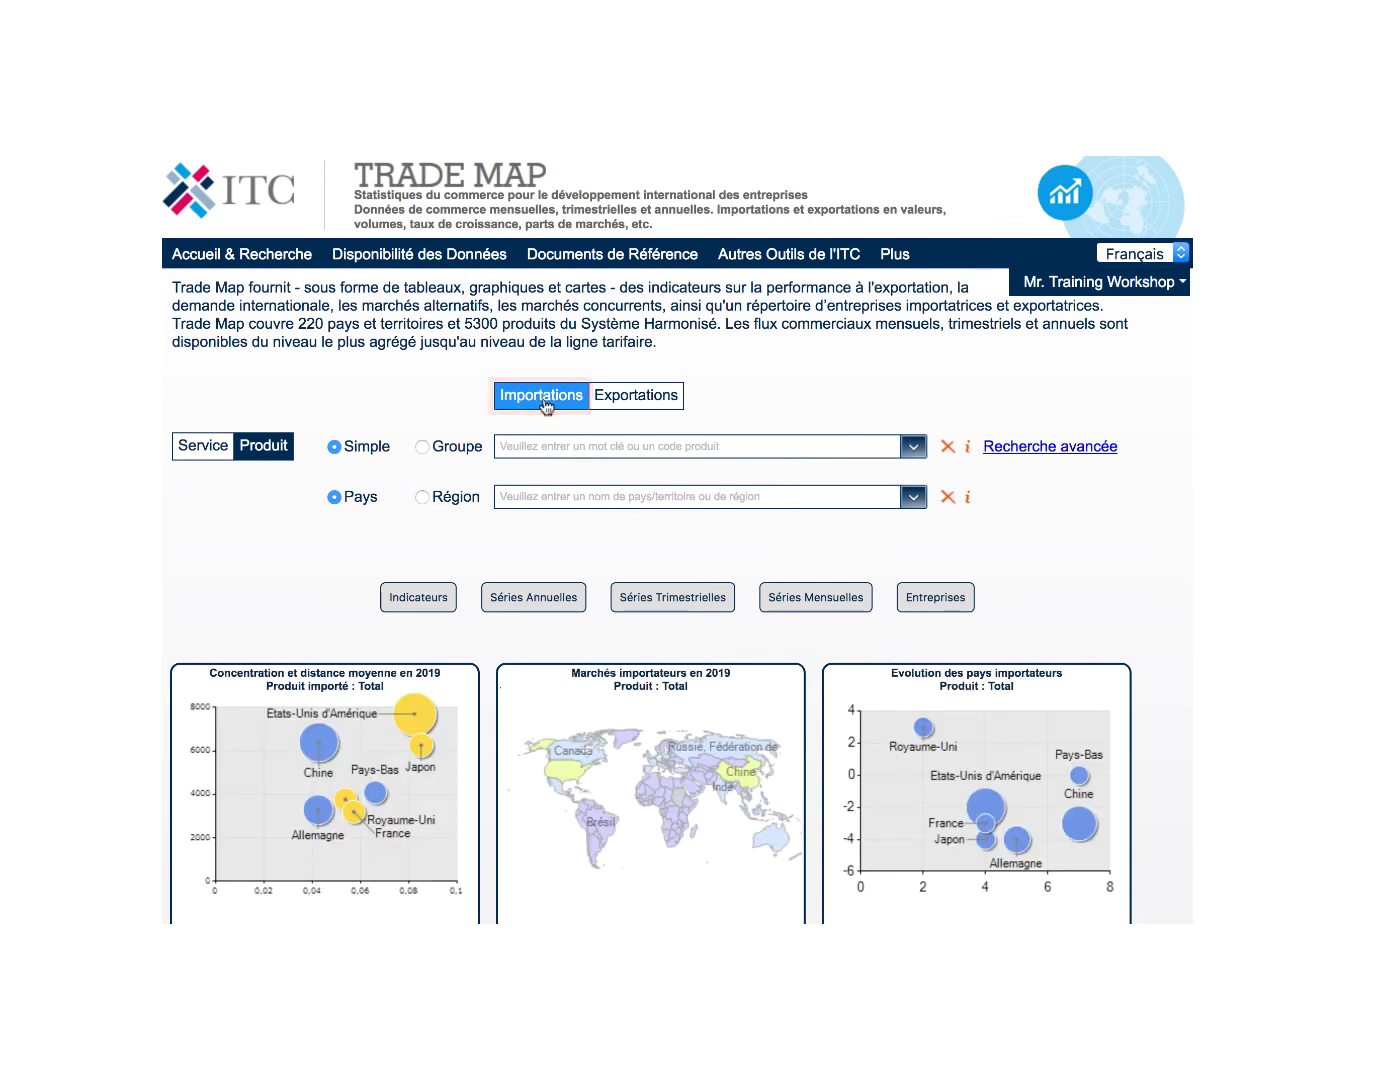
click(586, 451)
text(café)
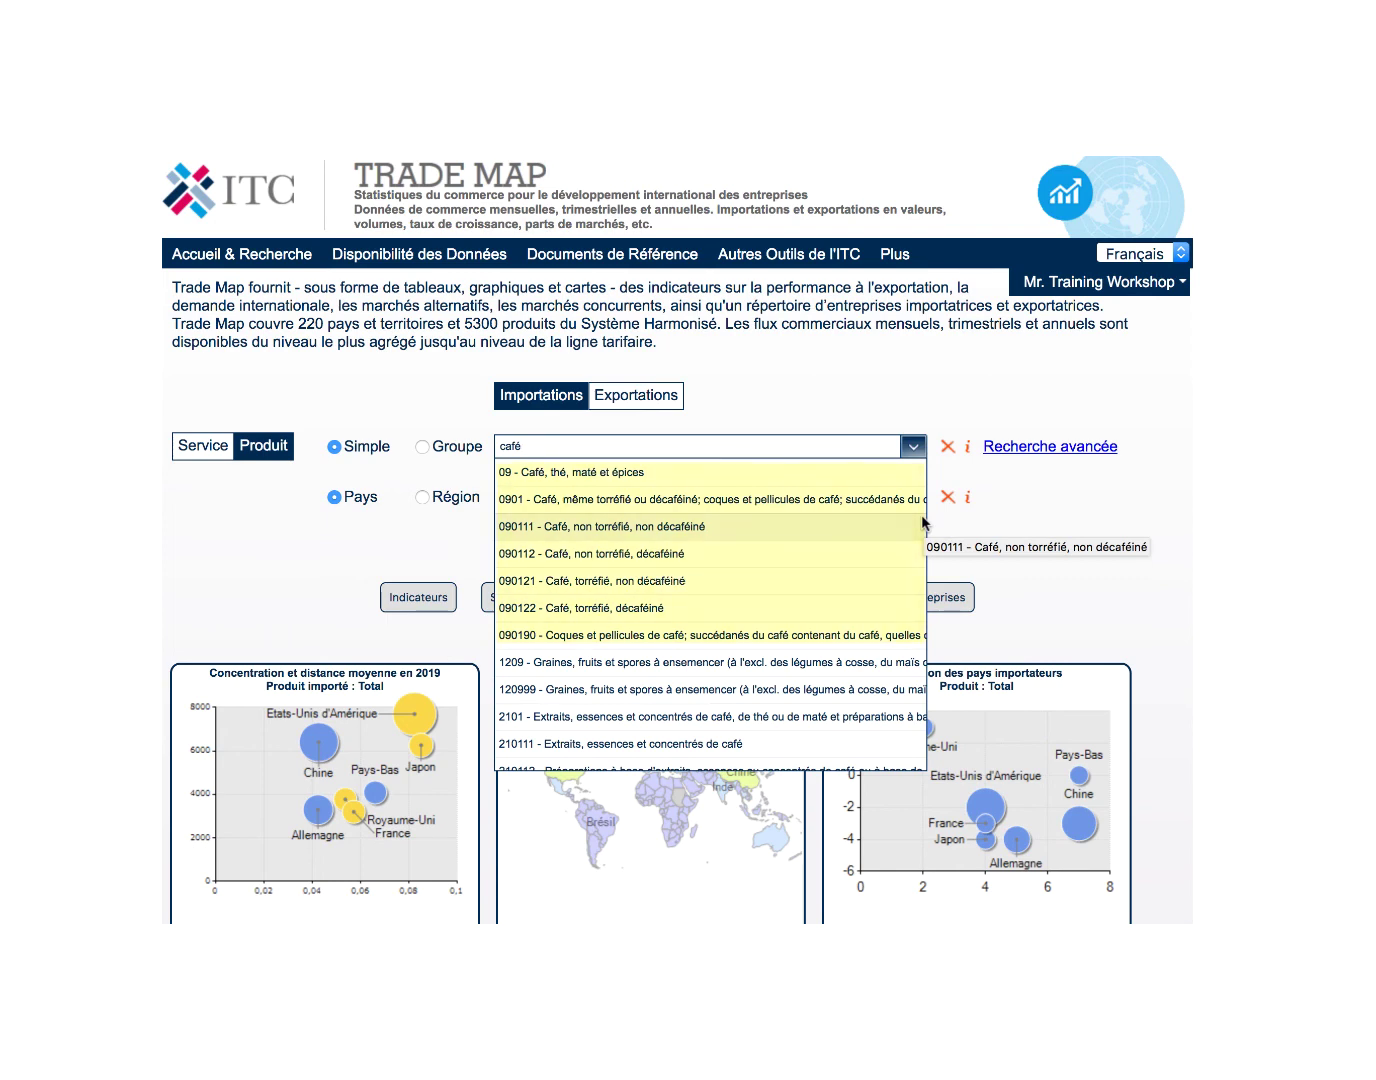
scroll(925, 521, down, 5)
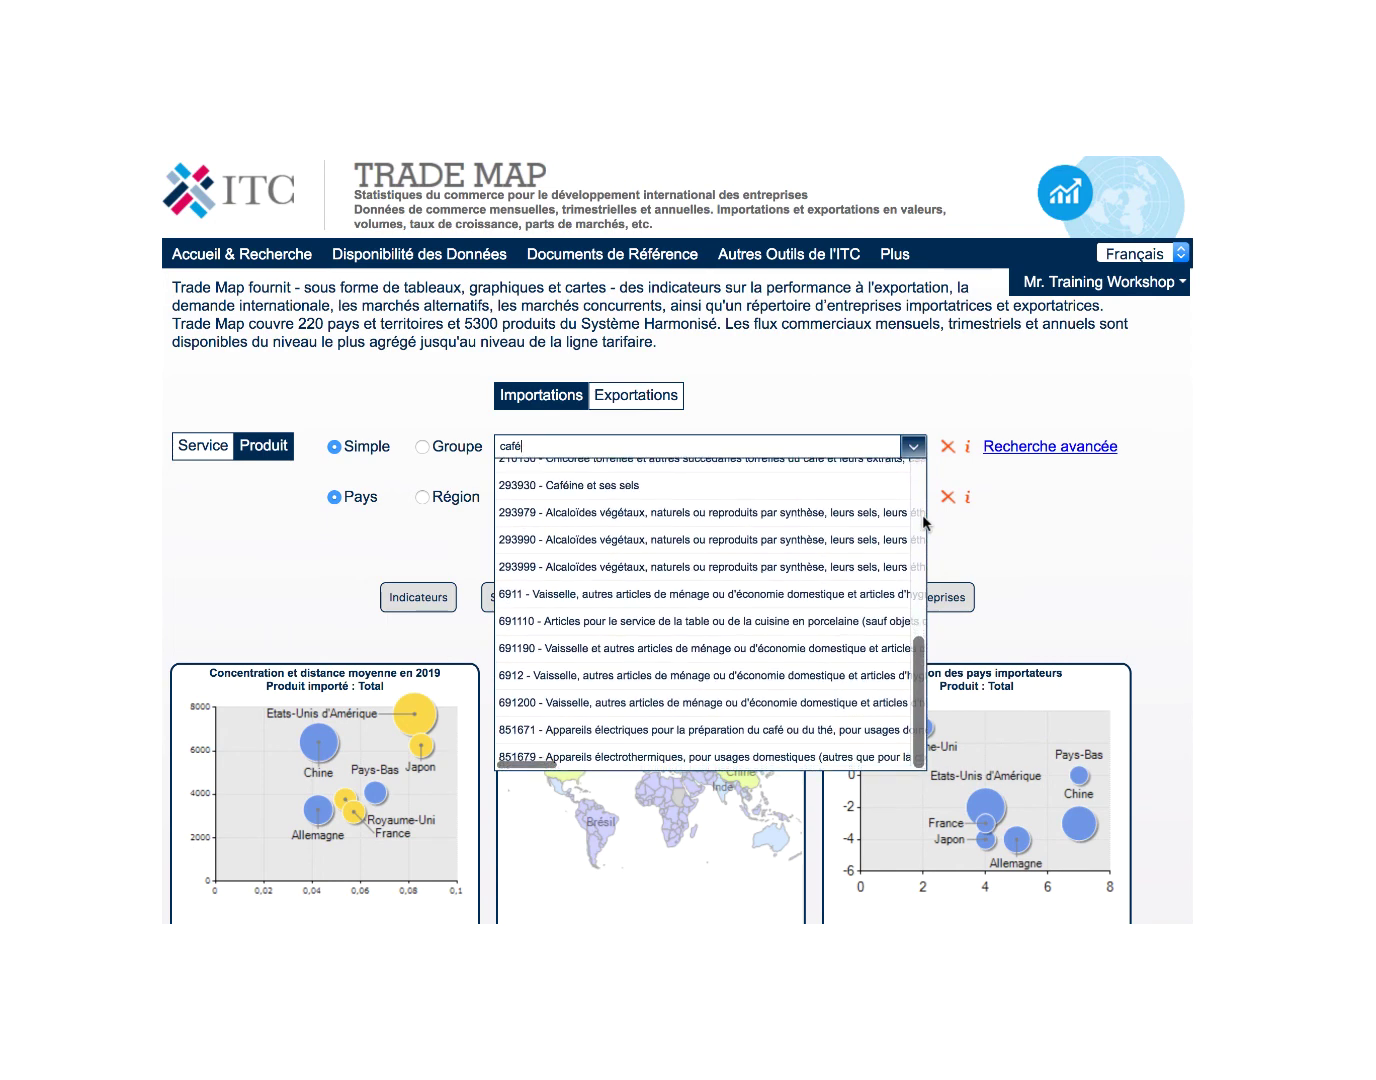
scroll(925, 522, down, 1)
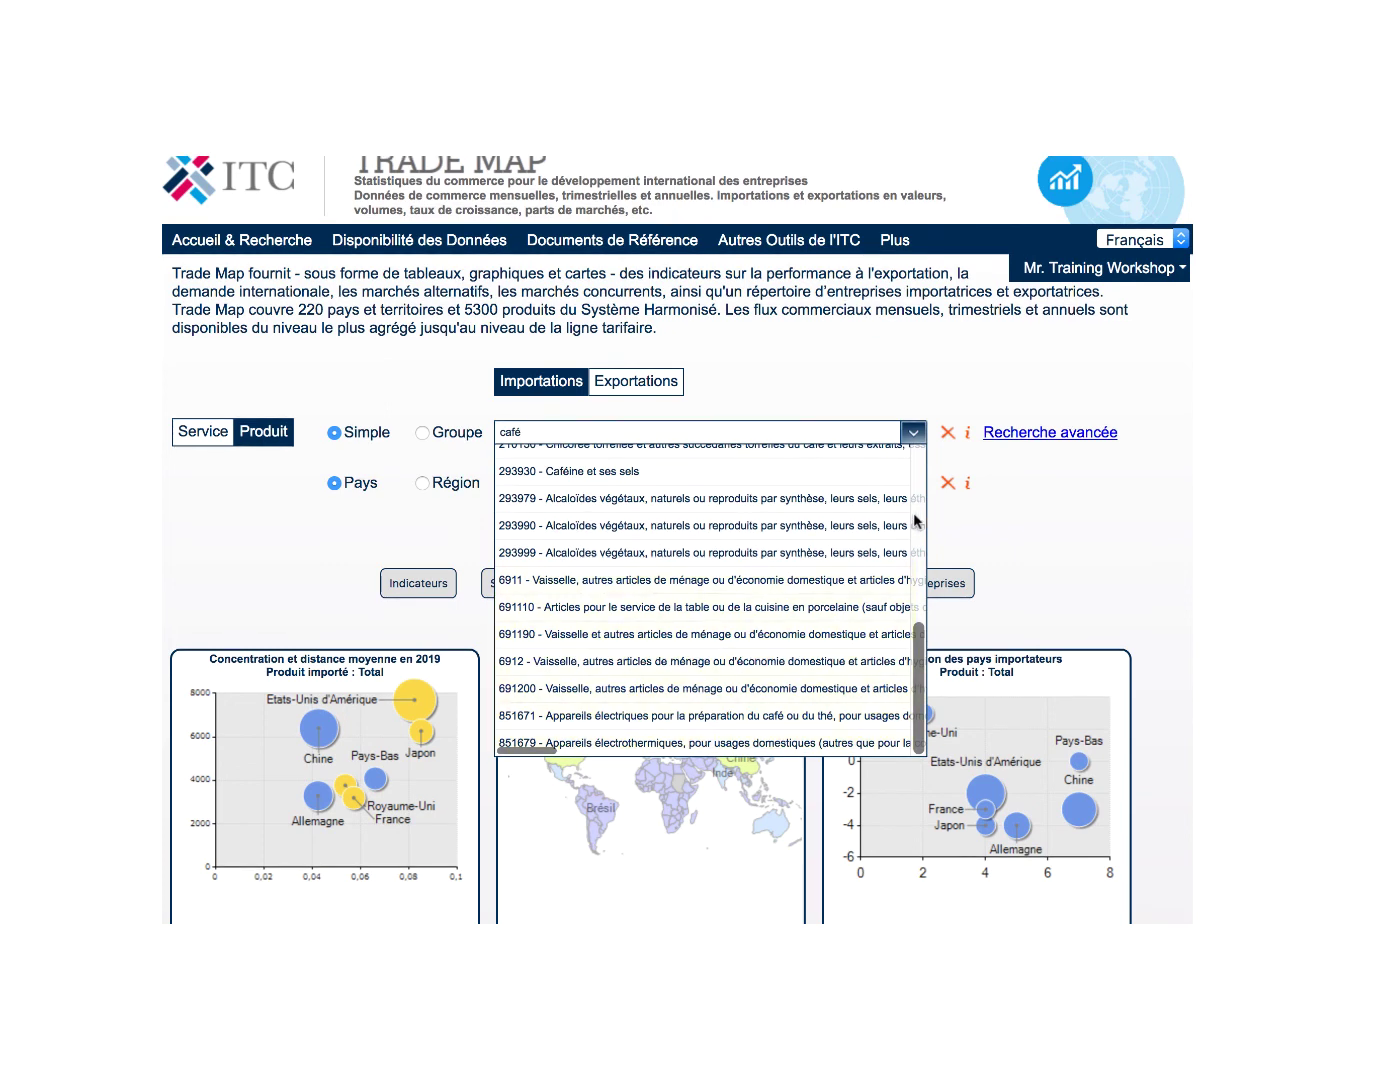
scroll(911, 520, up, 5)
scroll(912, 521, up, 1)
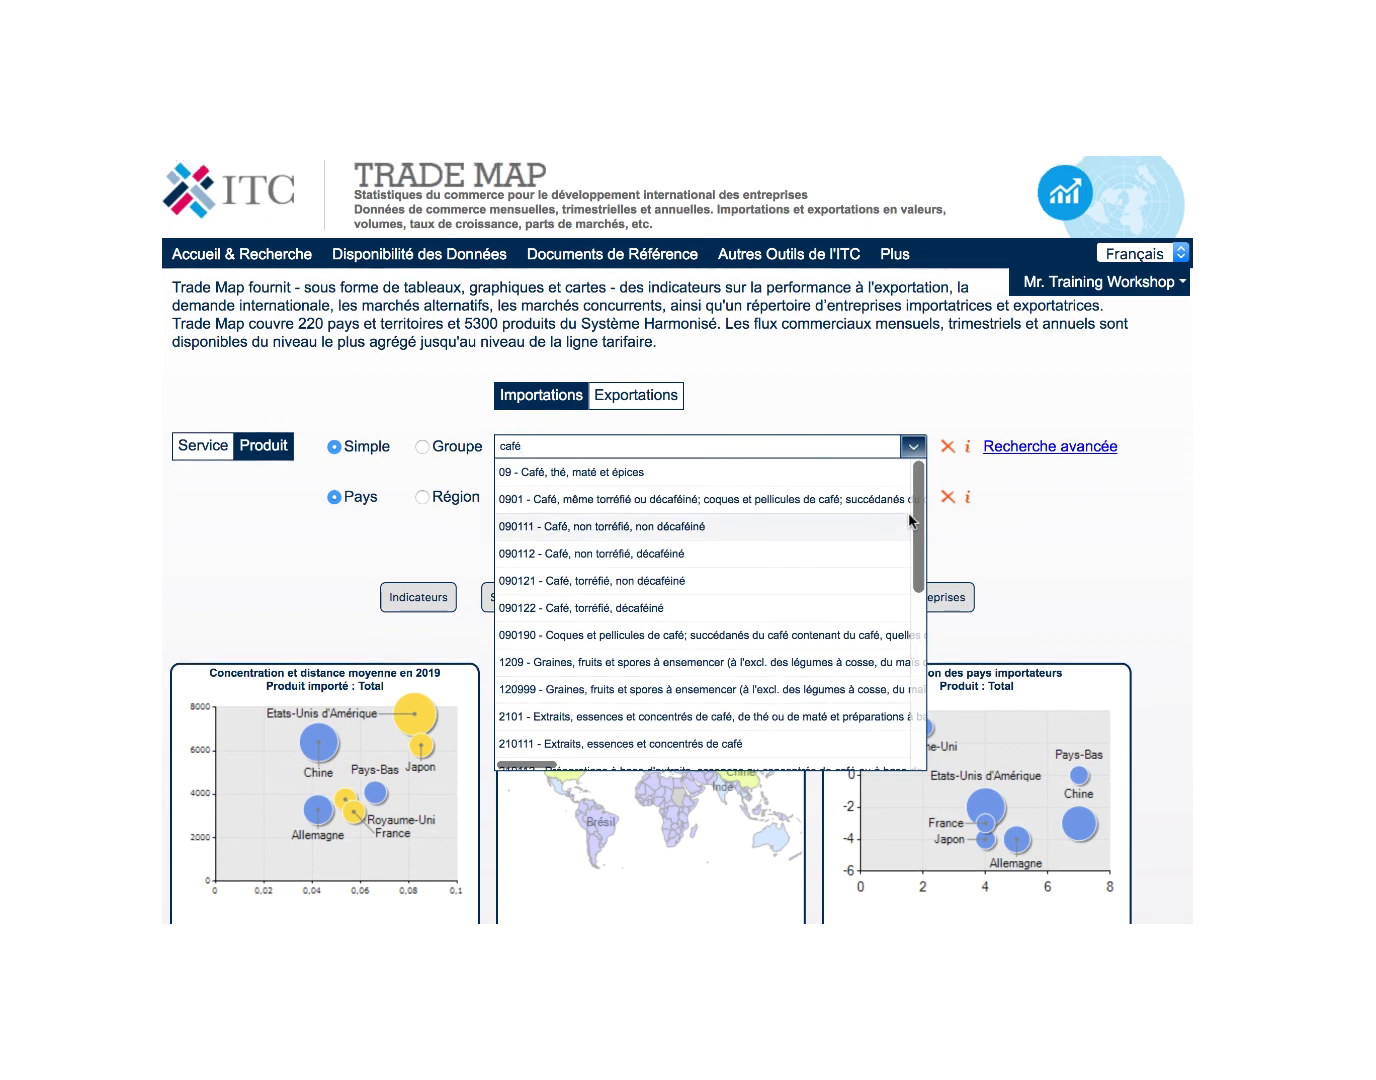
click(714, 524)
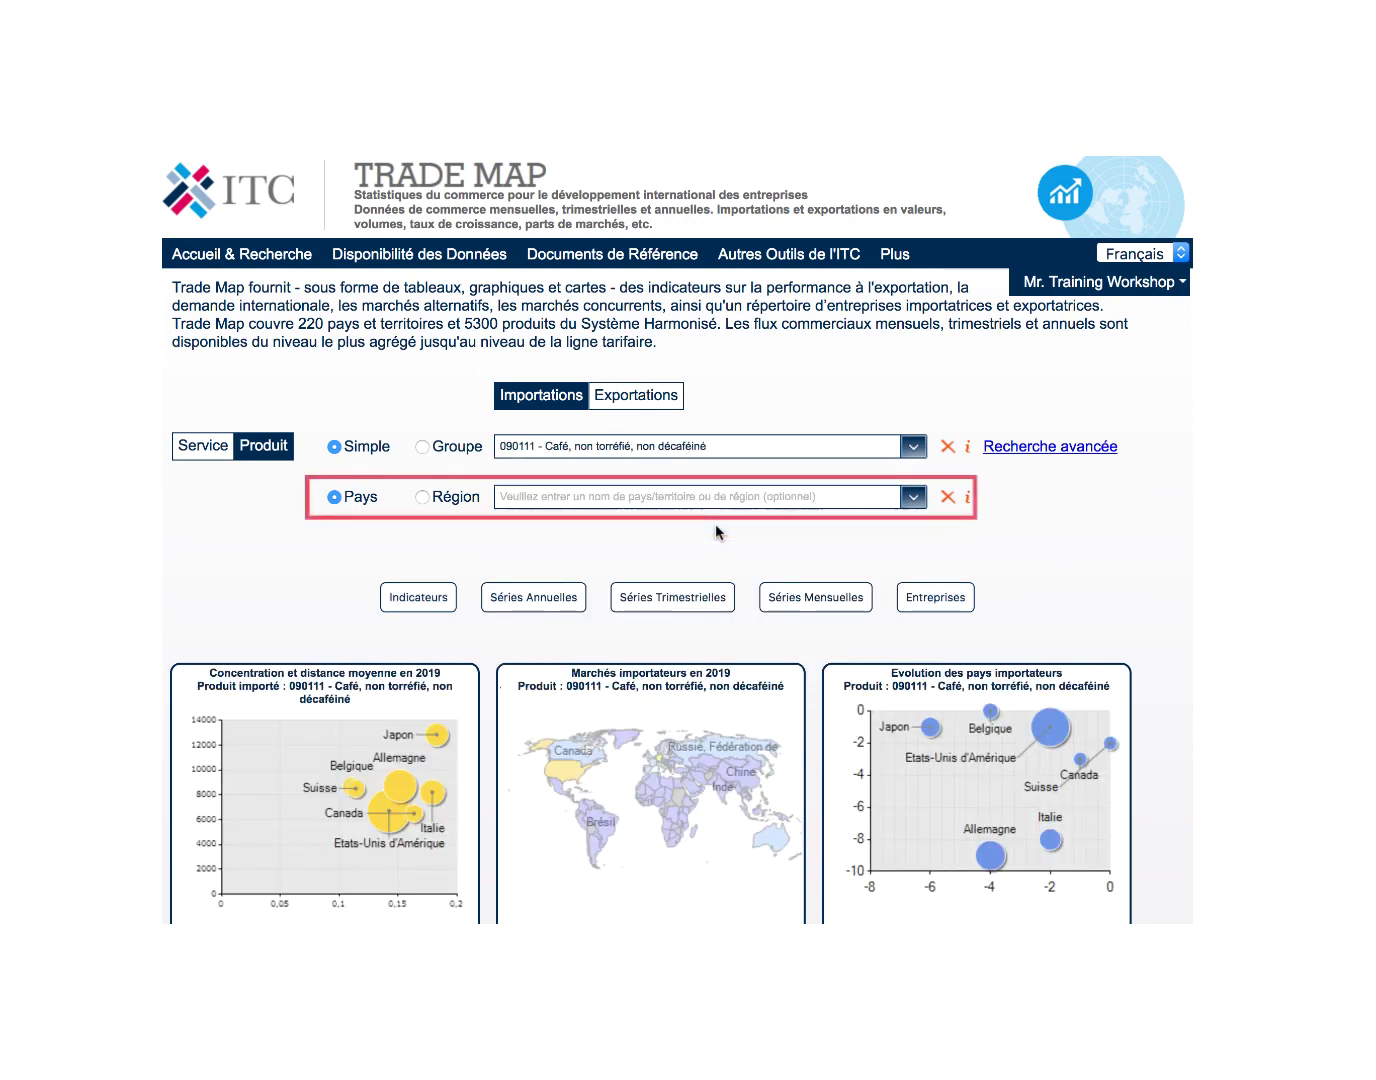